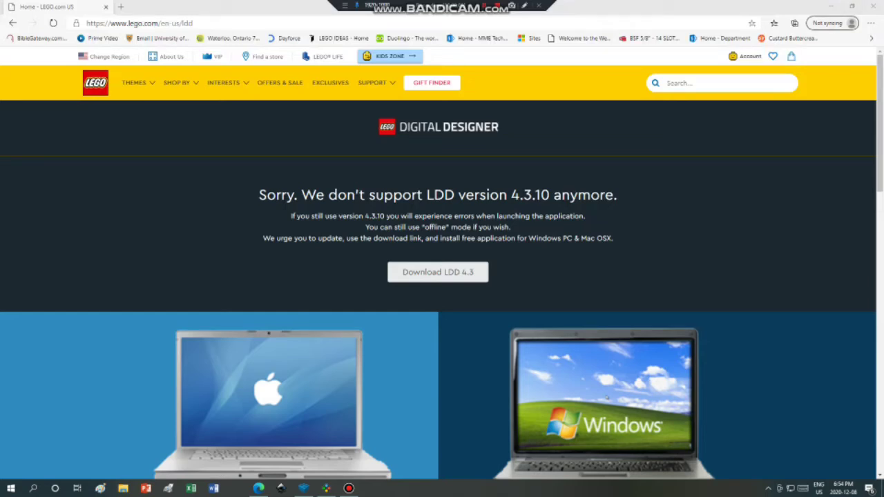
Examine the LEGO Digital Designer download page, including the Mac and Windows system requirements and download options.
scroll(442, 263, down, 4)
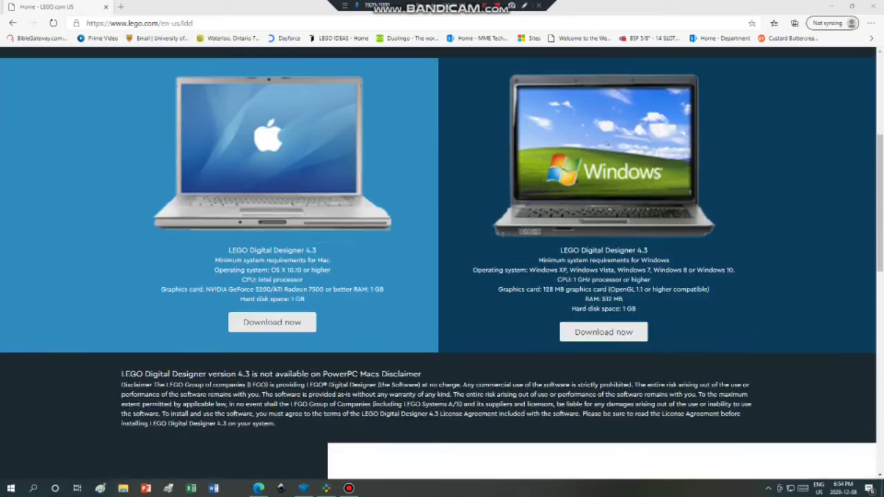
scroll(604, 326, up, 4)
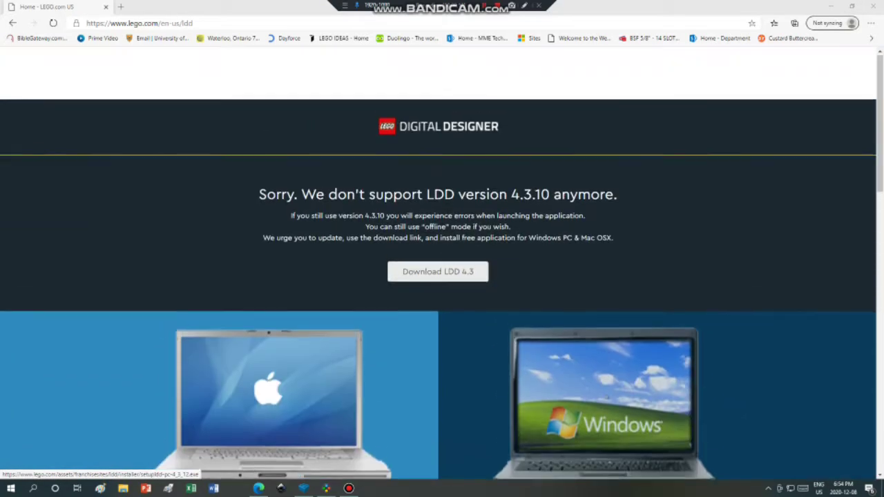
scroll(604, 326, down, 2)
scroll(442, 273, up, 2)
scroll(604, 387, down, 3)
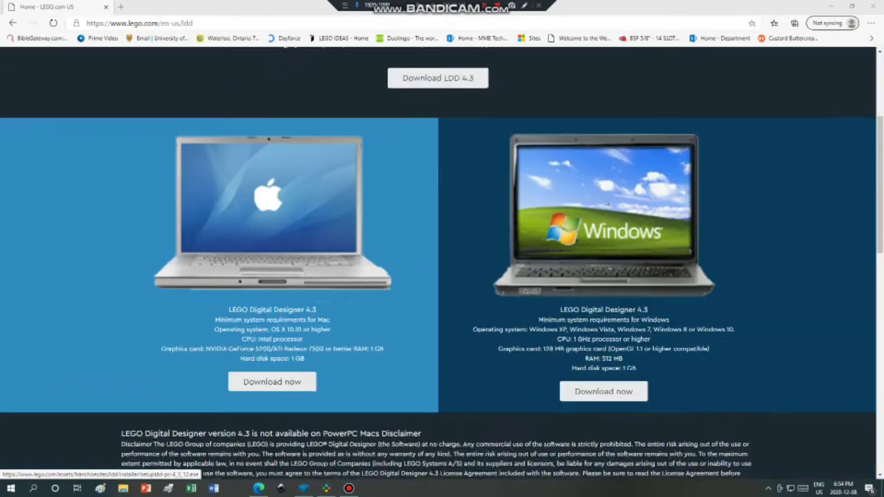
scroll(604, 391, up, 1)
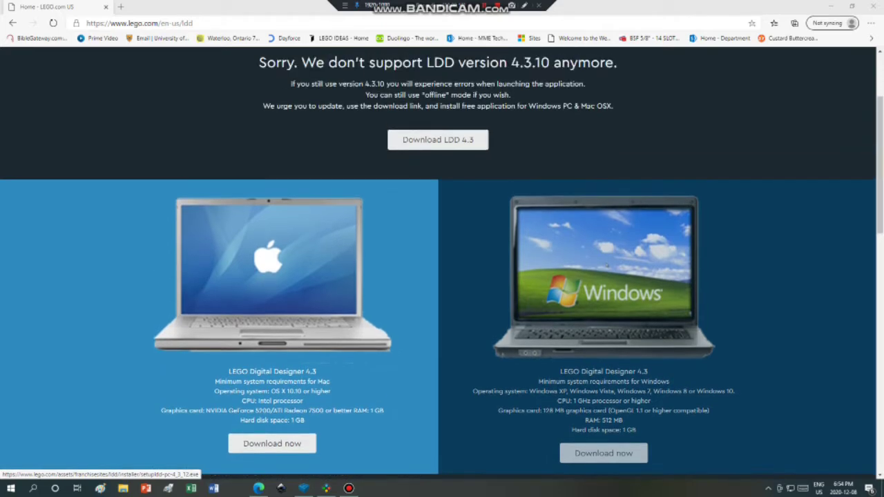
scroll(604, 391, down, 1)
scroll(604, 391, up, 1)
scroll(604, 391, down, 1)
scroll(604, 391, up, 1)
scroll(607, 266, up, 2)
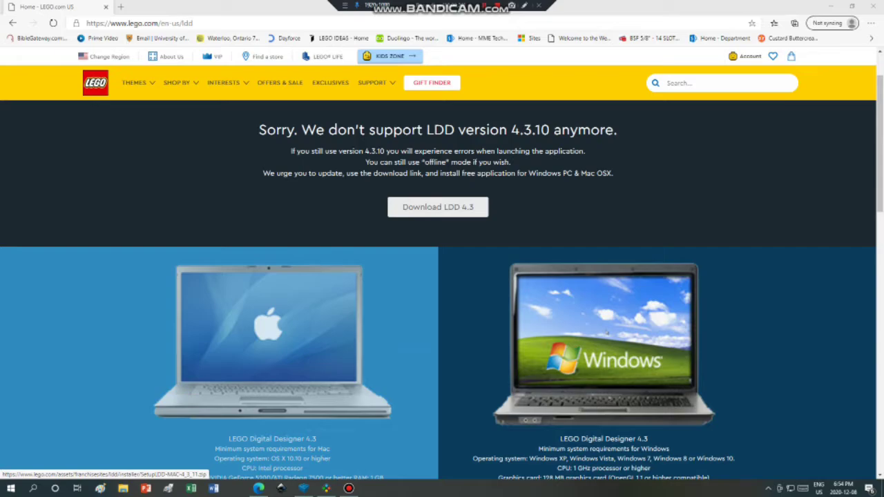
Switch to LEGO Digital Designer, run it in offline mode and open the model lego log cabin moc.lxf.
click(304, 488)
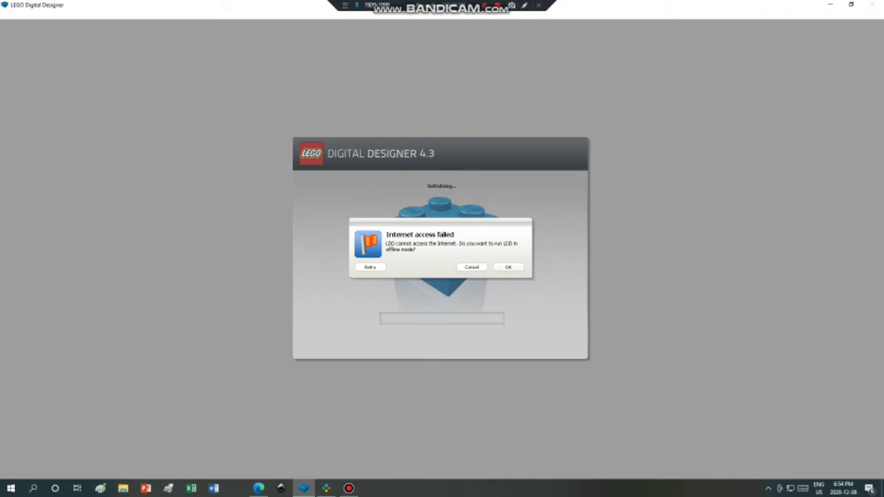
click(508, 268)
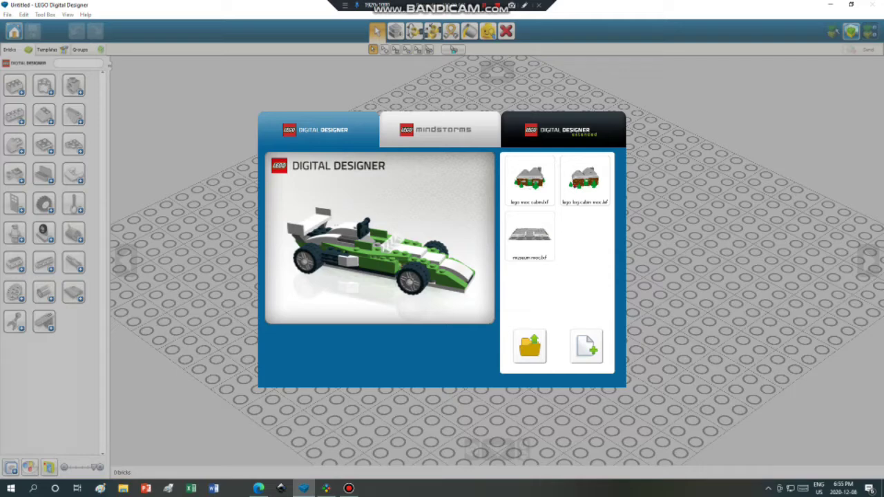
click(585, 181)
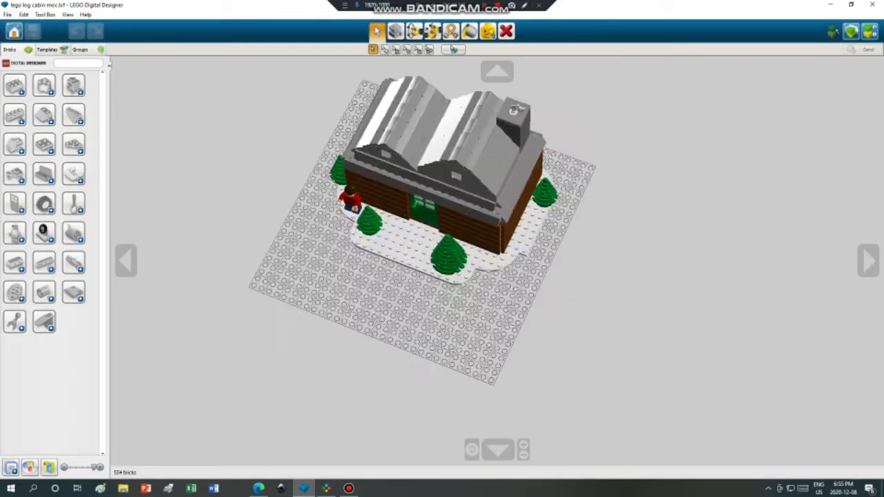
right_drag(442, 276, 373, 276)
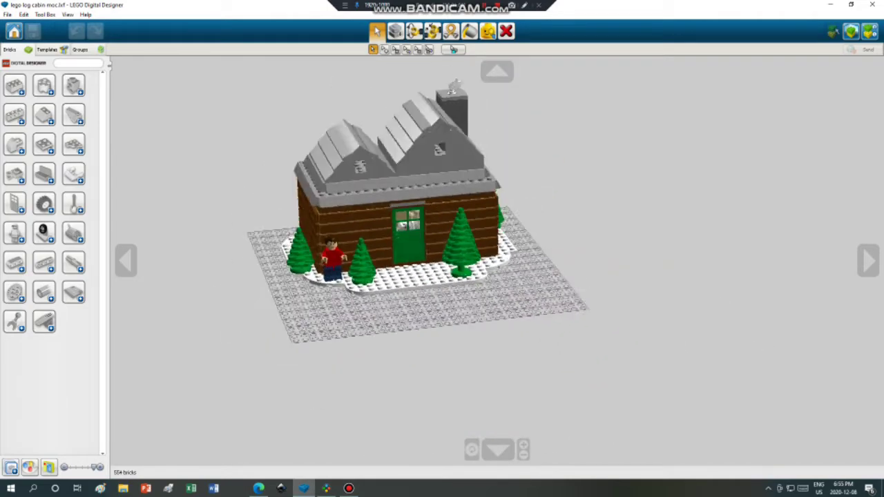
Lower the computer's sound volume.
key(XF86AudioLowerVolume)
key(XF86AudioLowerVolume)
key(XF86AudioLowerVolume)
key(XF86AudioLowerVolume)
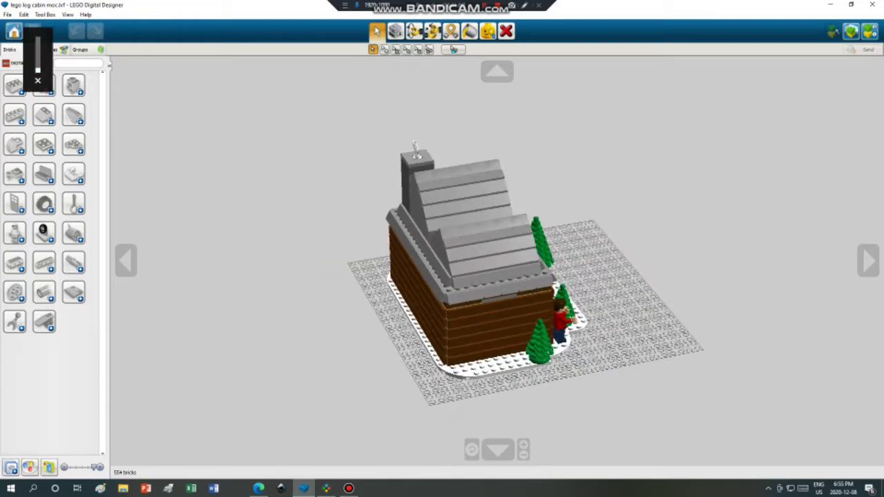
Show the cabin in view mode, change the background to the green hillside and explode the model.
click(851, 32)
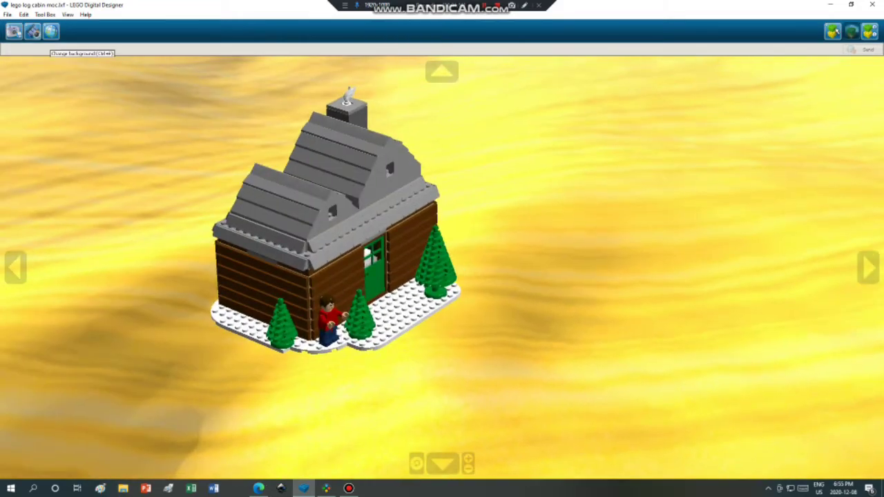
click(50, 32)
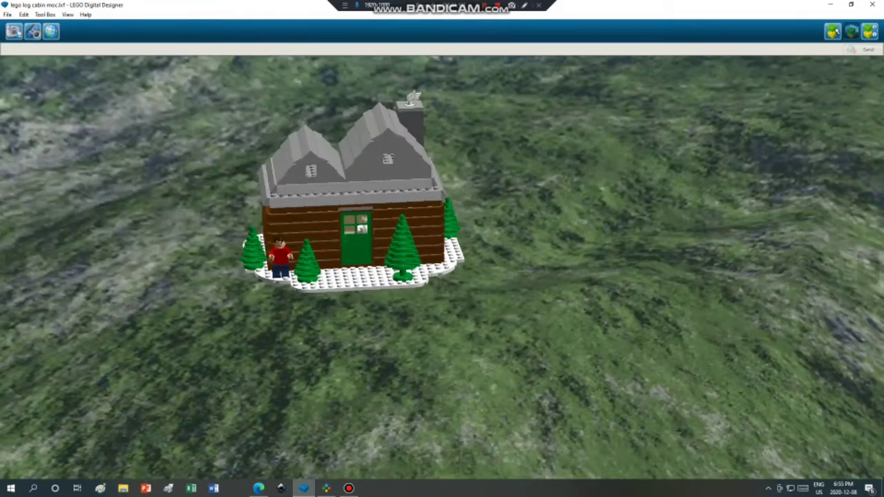
click(32, 31)
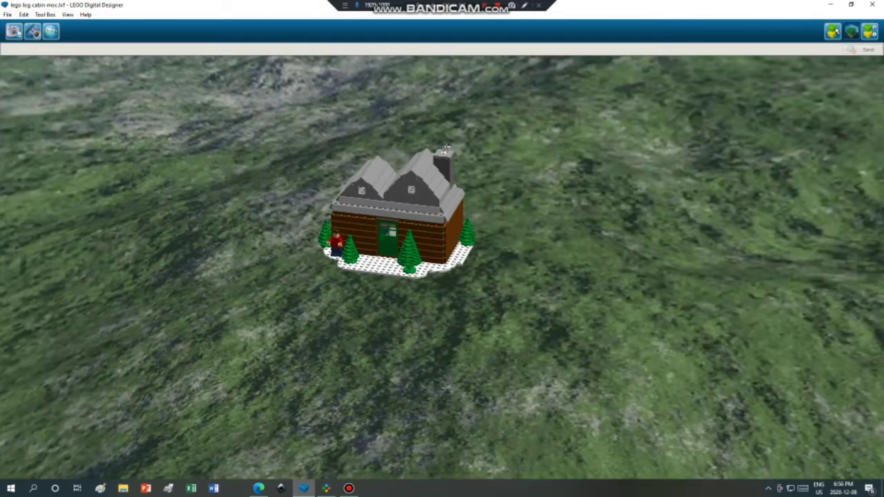
Return to build mode and browse the coloured bricks in the first brick category, then collapse it.
click(833, 31)
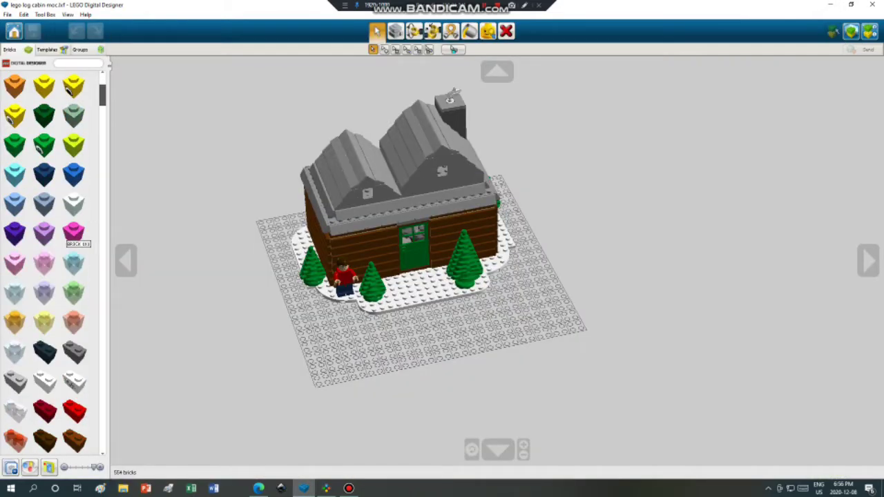
scroll(75, 239, down, 5)
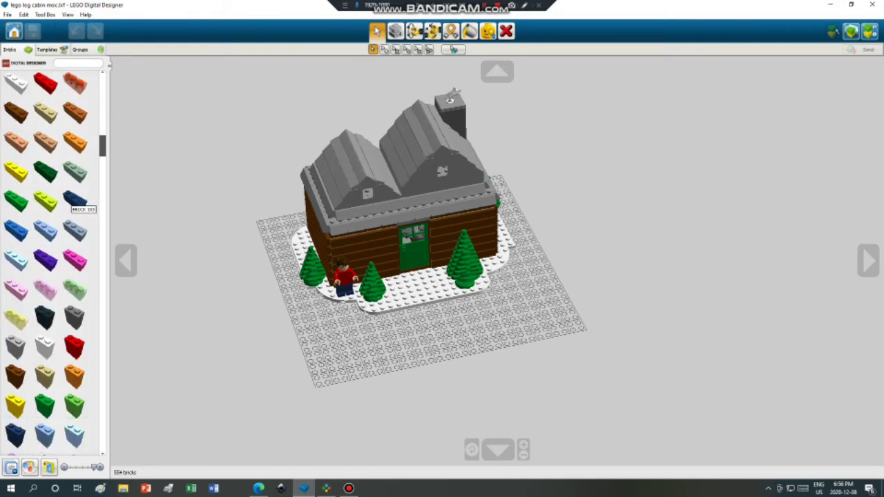
click(15, 85)
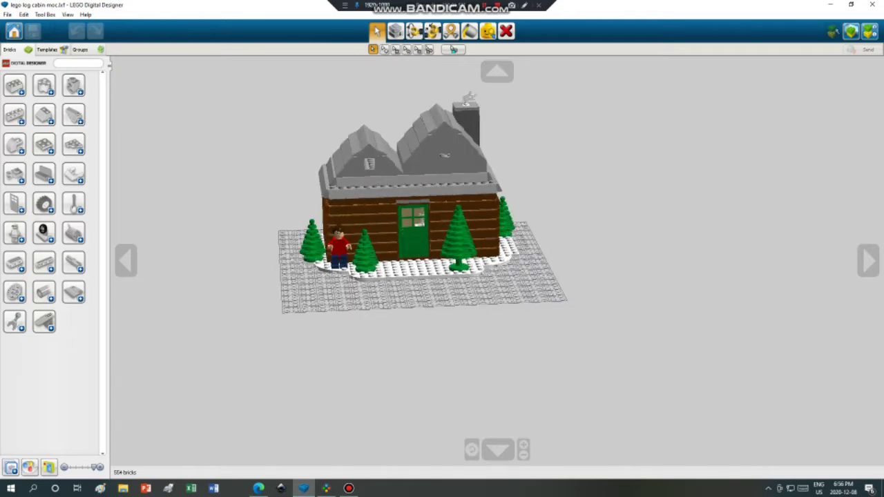
Switch to Studio and create a new model from scratch.
mouse_move(326, 489)
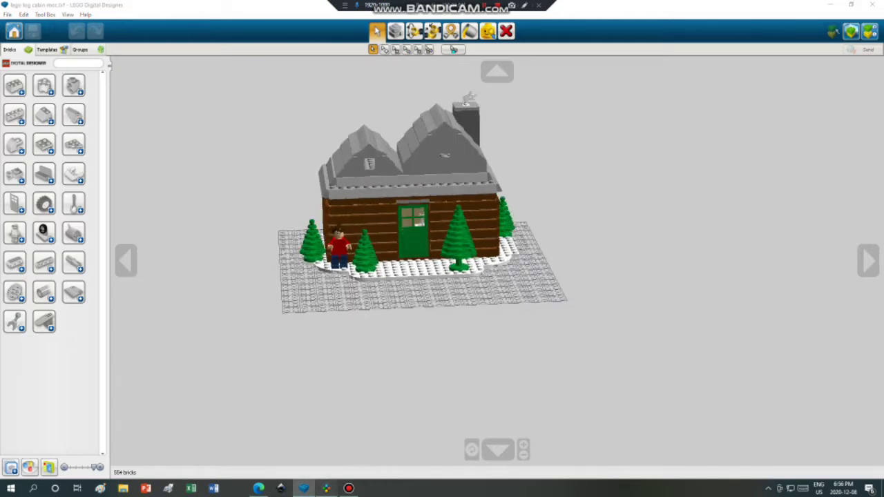
click(326, 488)
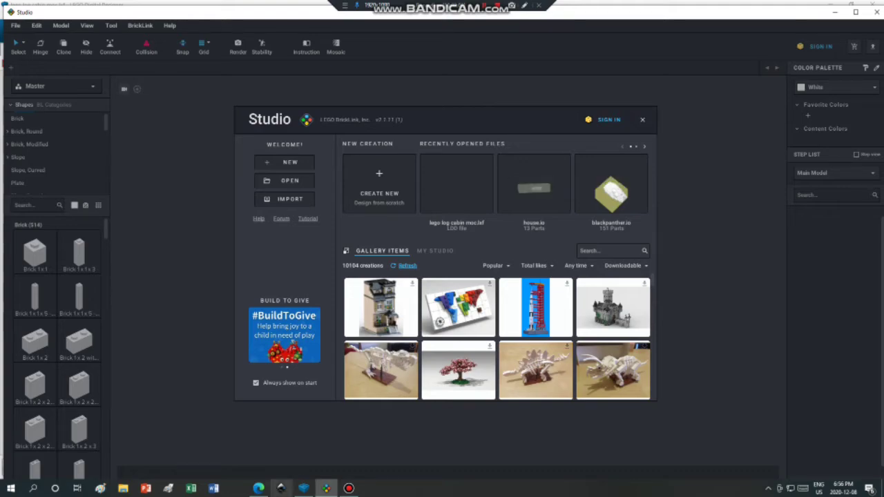
click(303, 489)
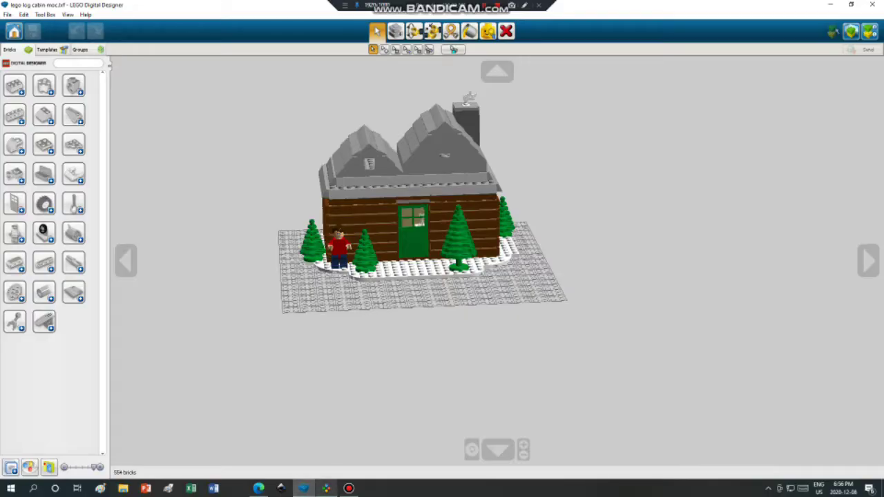
click(326, 488)
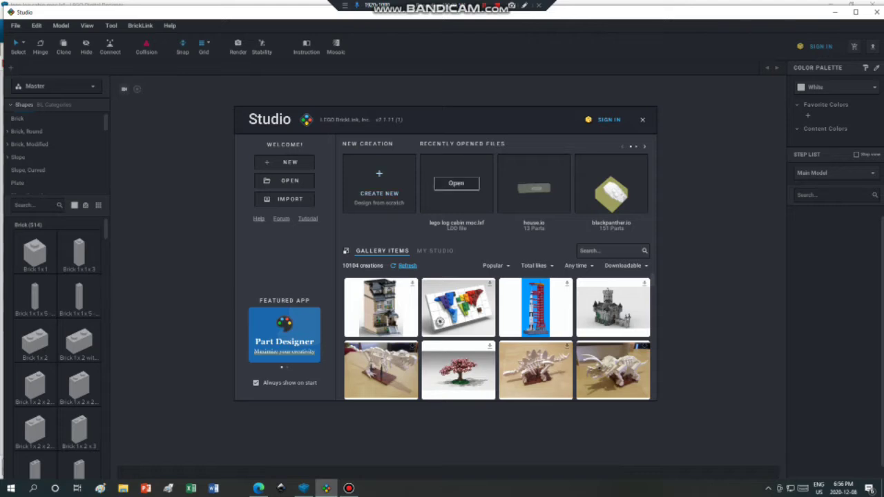
click(379, 186)
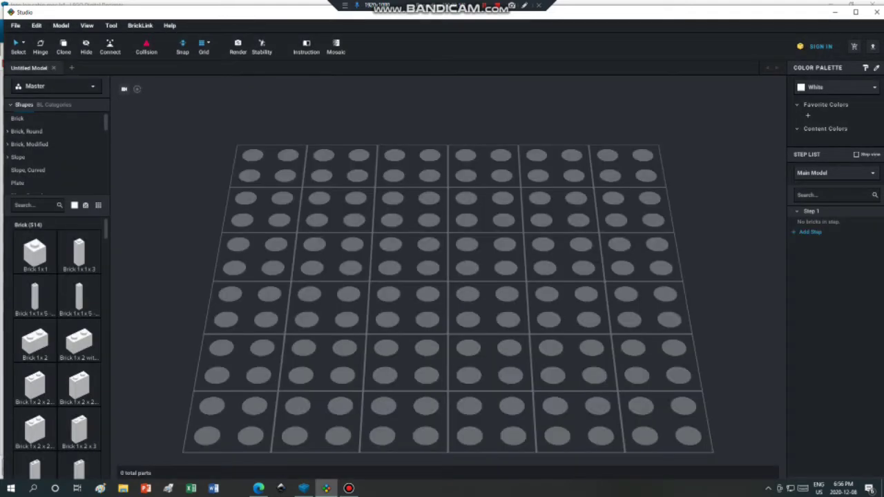
right_drag(442, 290, 477, 311)
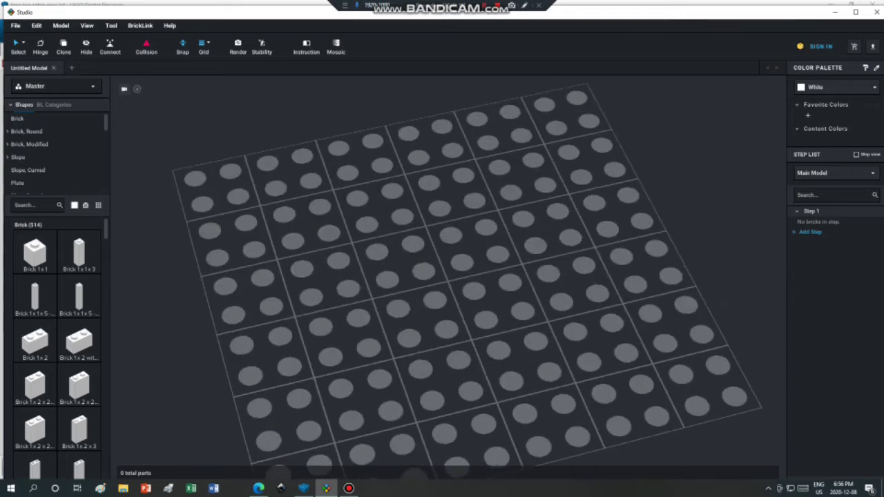
Open lego log cabin moc.lxf from Studio's recently opened files.
click(16, 25)
mouse_move(36, 25)
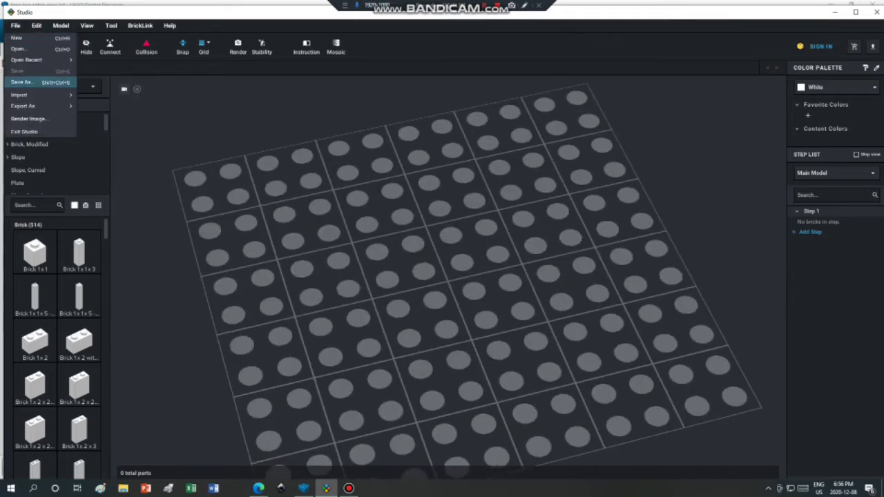
mouse_move(28, 95)
mouse_move(27, 60)
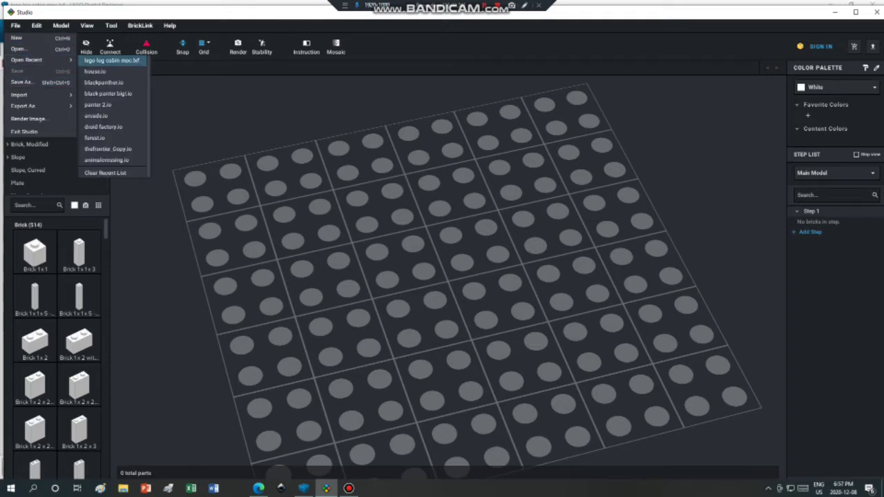
click(111, 60)
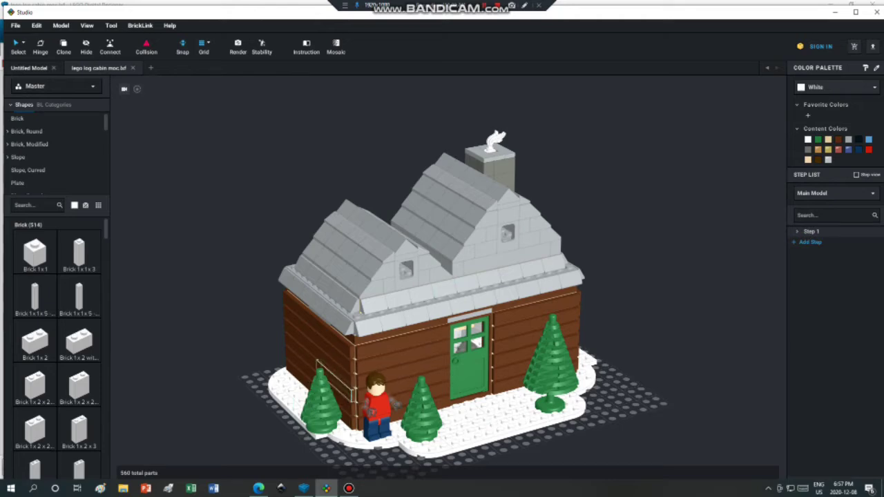
Delete the head, hair, torso, arms and hands of the minifigure standing in front of the cabin.
click(377, 391)
key(Delete)
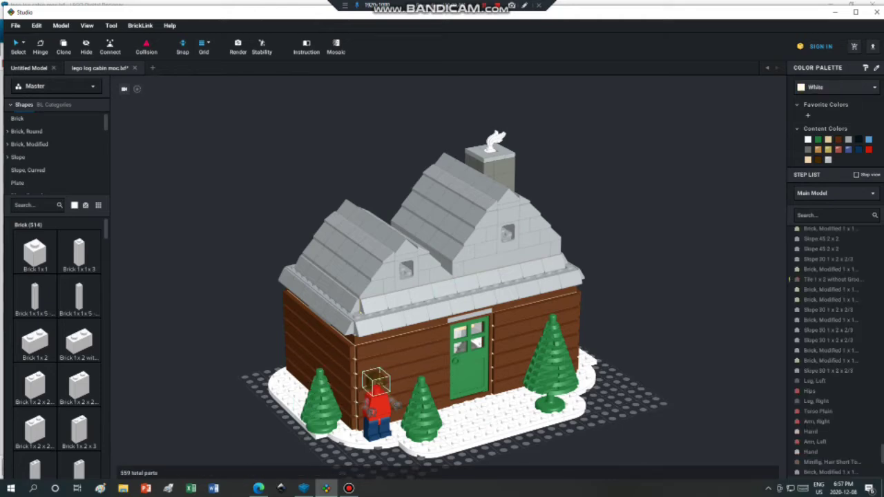
click(376, 384)
key(Delete)
click(378, 404)
key(Delete)
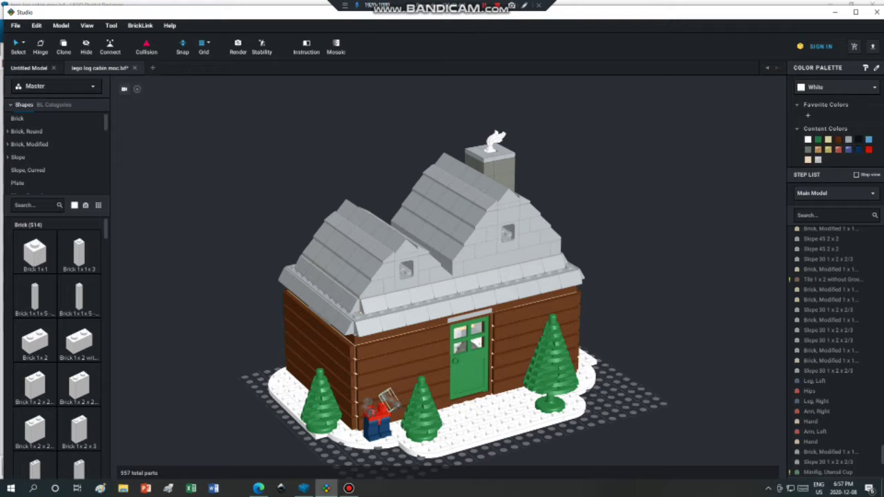
click(387, 402)
key(Delete)
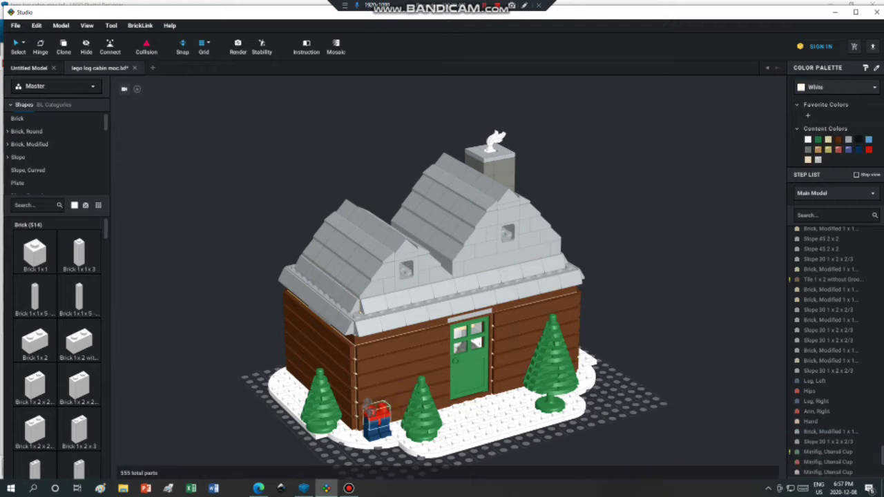
click(379, 409)
key(Delete)
click(378, 402)
key(Delete)
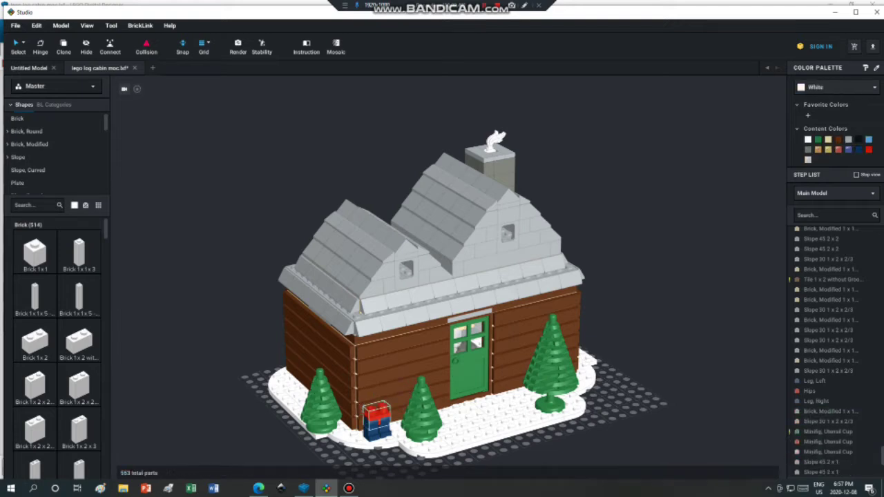
Delete the minifigure's remaining hips and both legs.
click(380, 413)
key(Delete)
click(391, 414)
key(Delete)
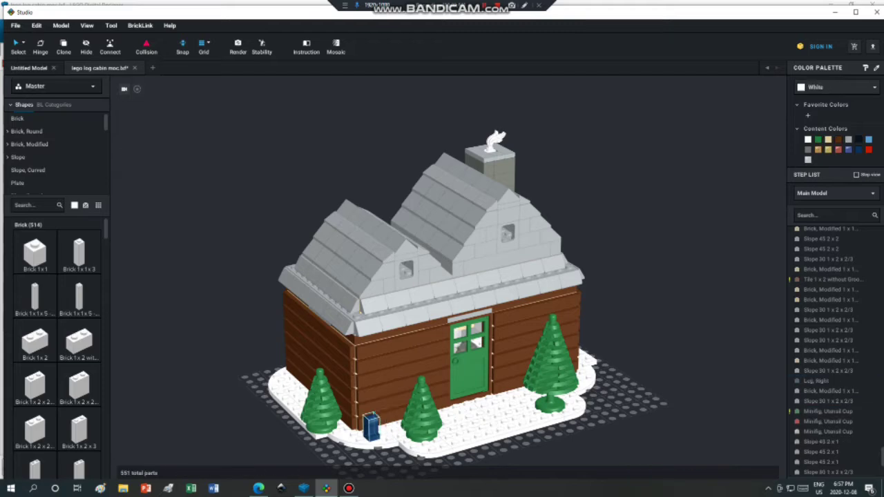
click(371, 426)
key(Delete)
right_drag(371, 426, 242, 432)
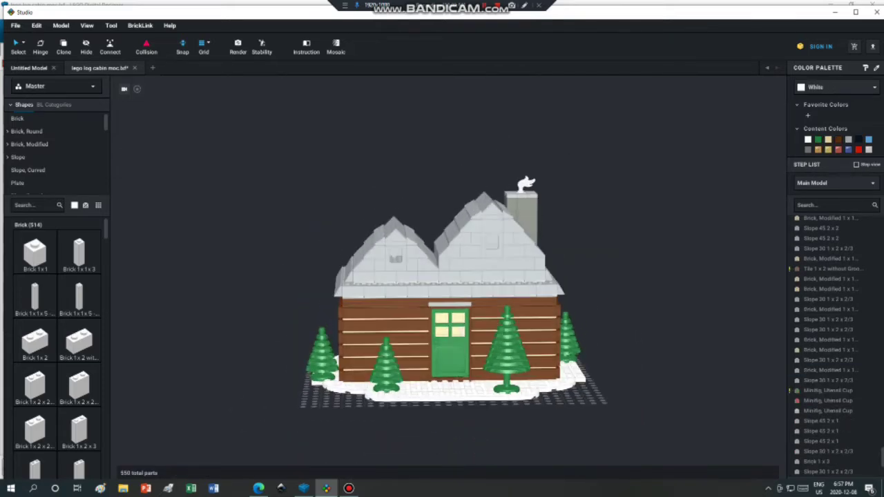
View the log cabin in LEGO Digital Designer for comparison and return to Studio.
click(304, 489)
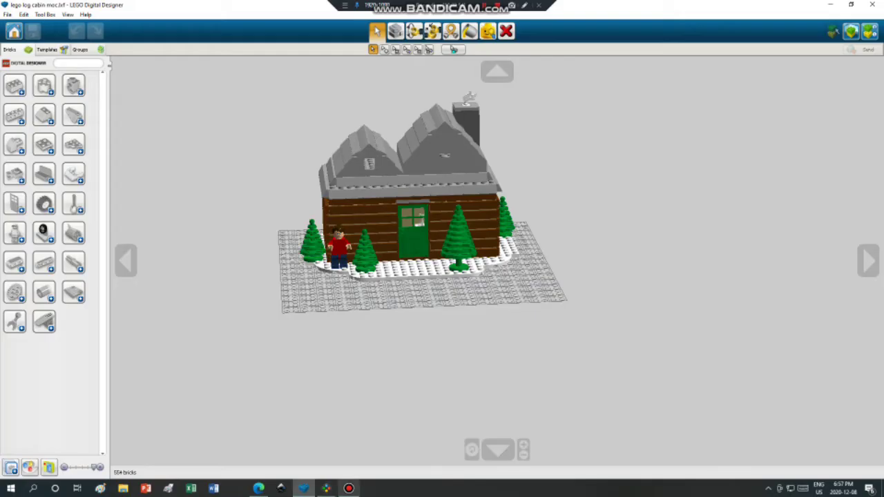
mouse_move(326, 489)
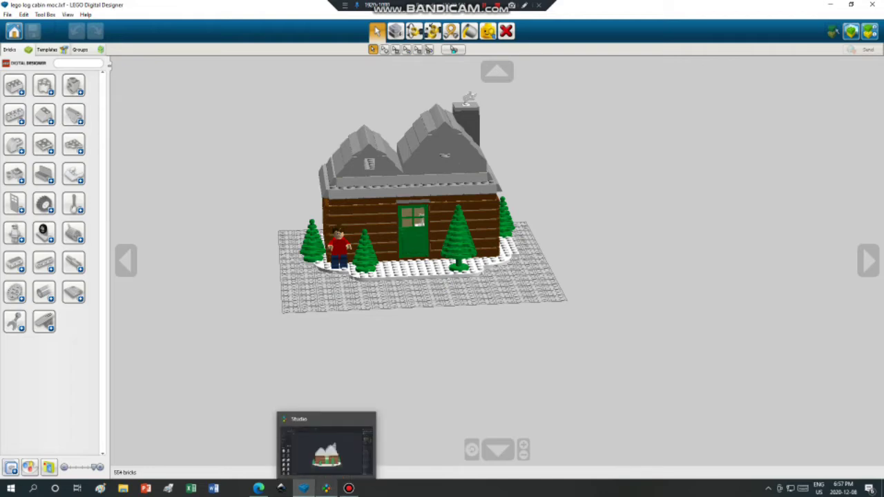
click(326, 449)
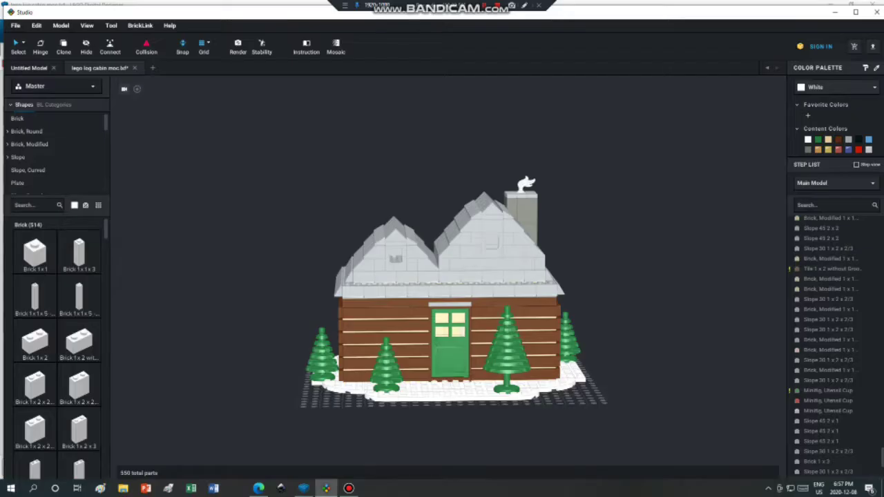
Start a photoreal render setup and frame the cabin larger, from a raised angle, in the render preview.
click(237, 47)
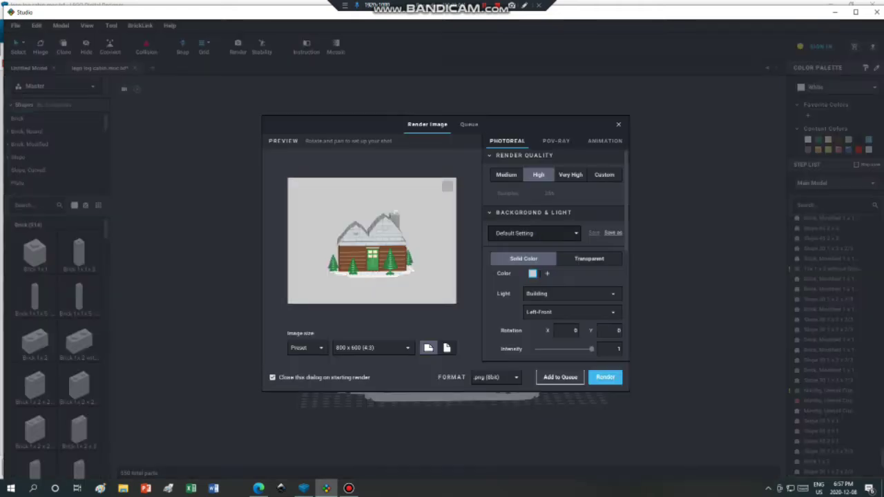
right_drag(371, 242, 391, 261)
scroll(384, 260, up, 3)
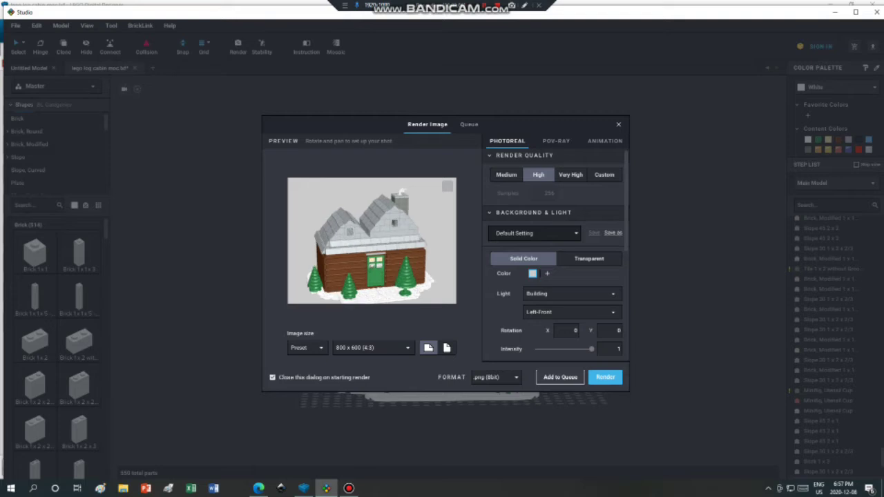
scroll(372, 242, down, 1)
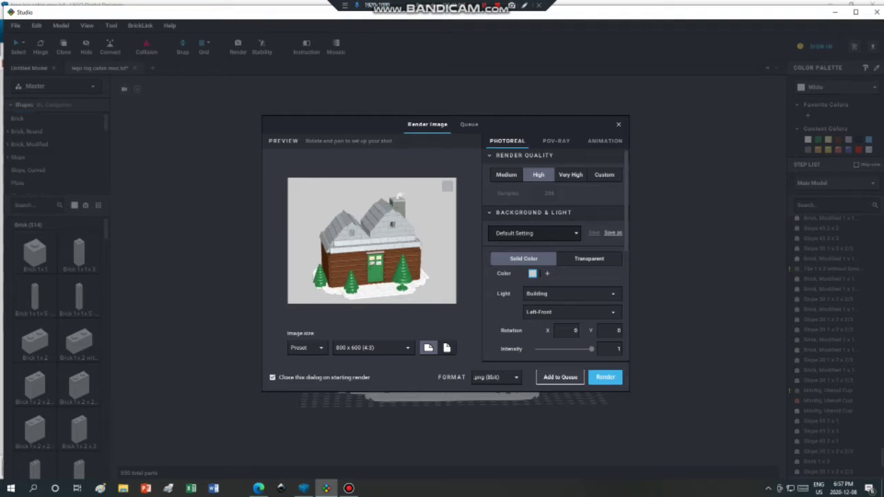
scroll(372, 242, up, 1)
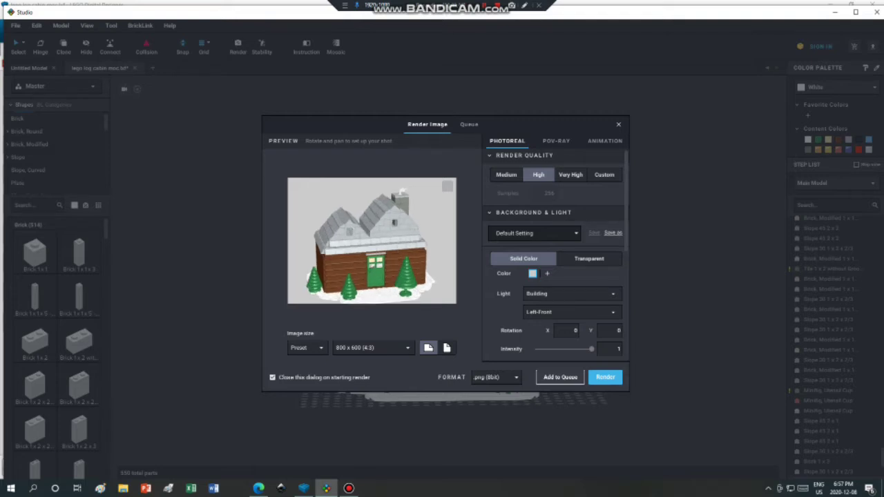
Set the photoreal render quality to Medium.
click(507, 175)
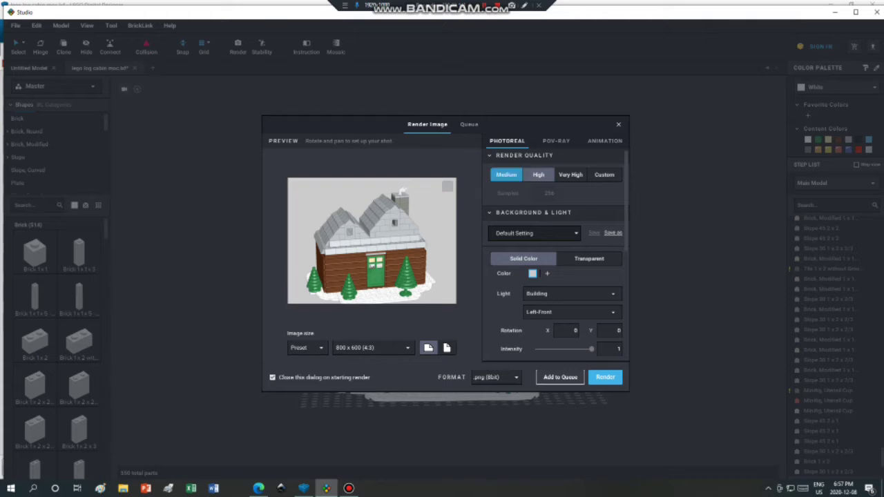
click(538, 175)
click(506, 174)
click(538, 175)
click(570, 175)
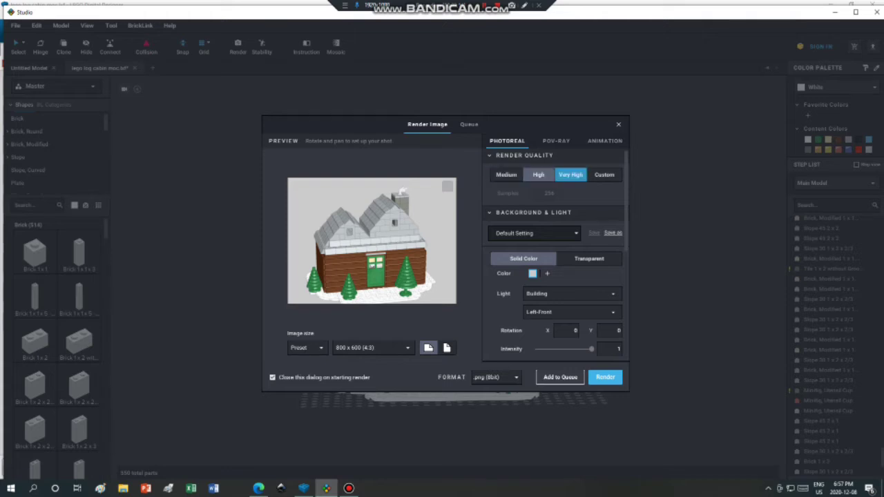
click(506, 175)
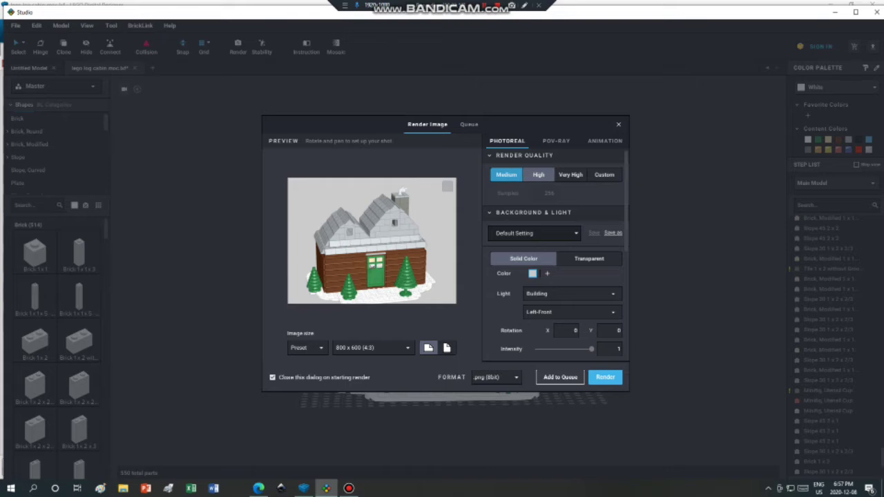
click(538, 175)
click(507, 175)
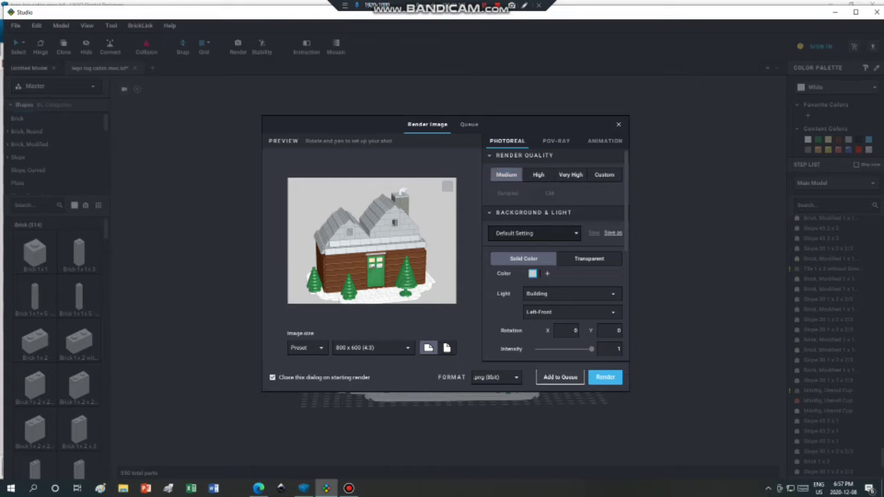
Render the cabin and save the image as a PNG under a modified version of the suggested file name.
click(605, 377)
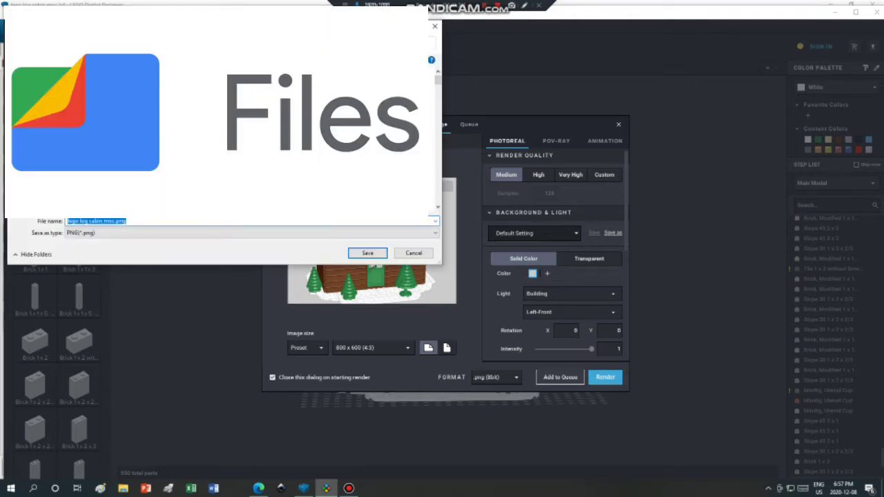
key(Tab)
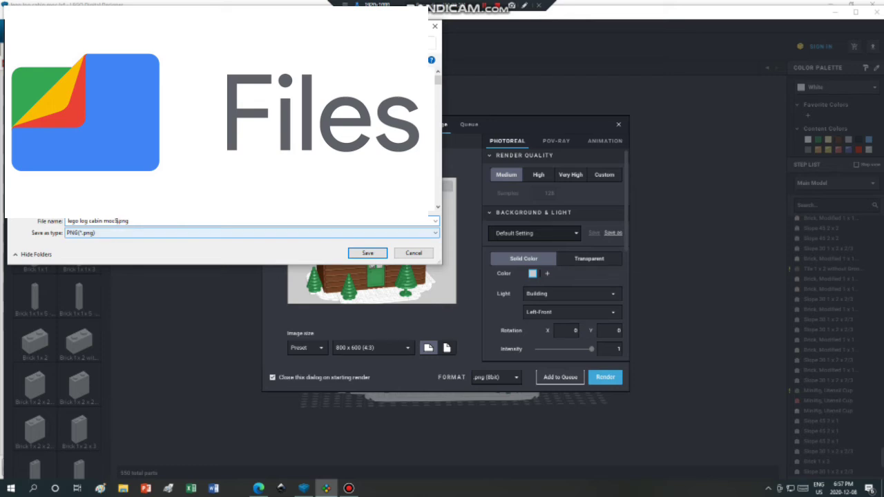
click(367, 253)
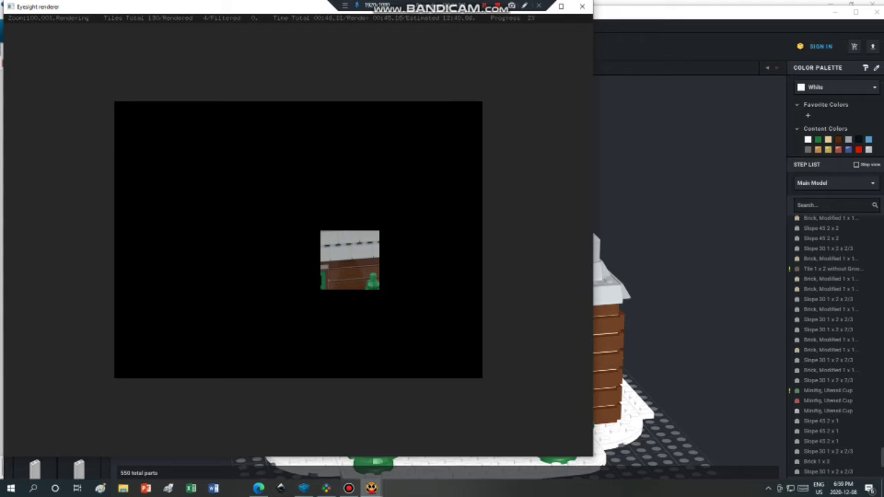
drag(313, 8, 334, 27)
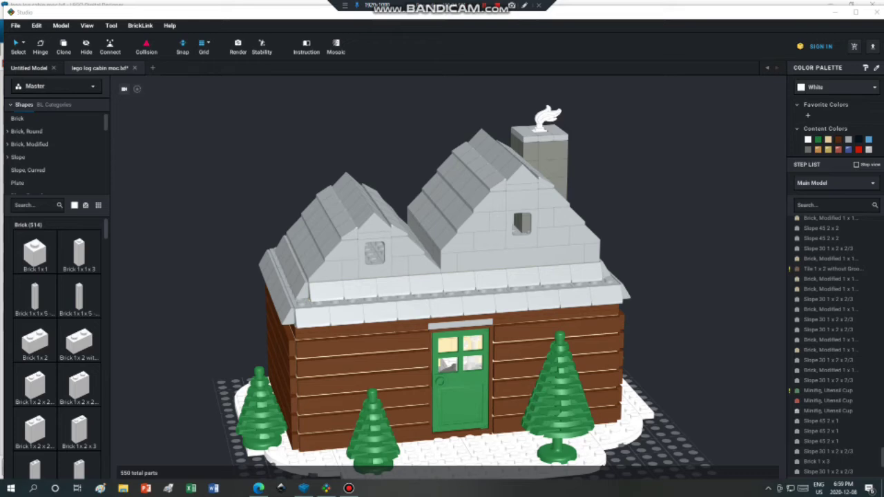
mouse_move(449, 276)
right_down()
mouse_move(290, 338)
mouse_move(463, 277)
right_up()
scroll(449, 276, down, 2)
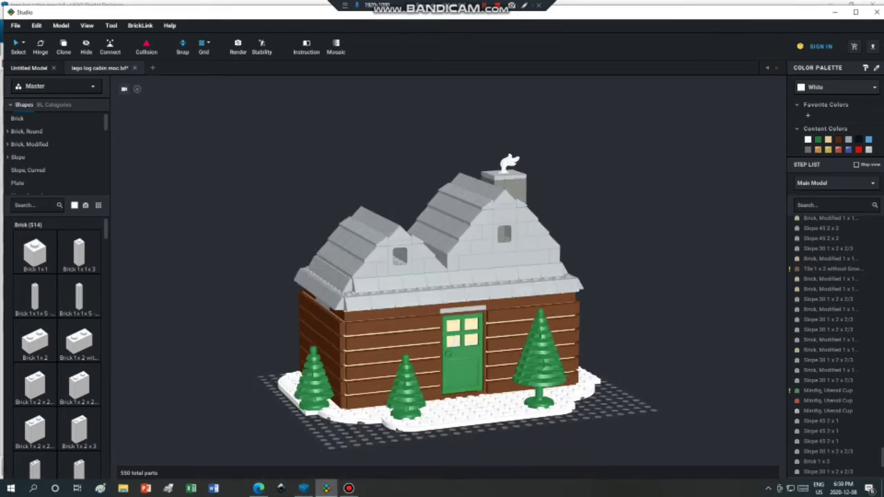
drag(793, 11, 792, 6)
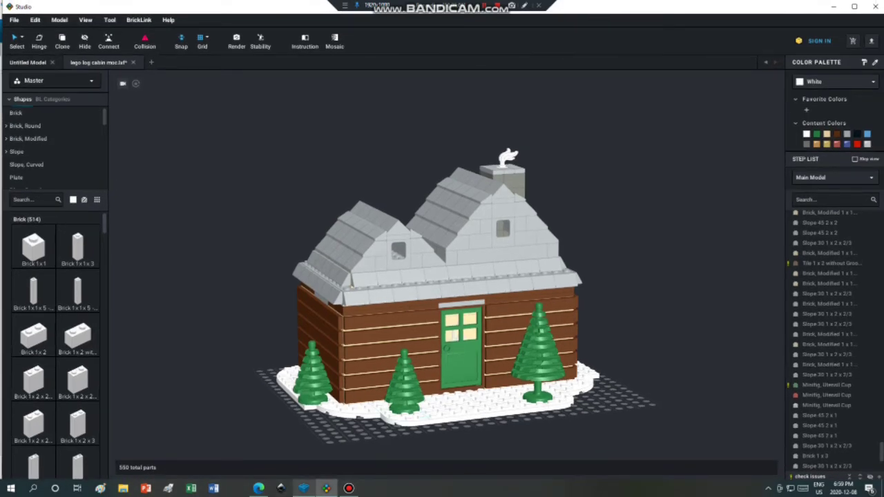
Switch to LEGO Digital Designer and create a new empty model.
click(304, 489)
right_drag(428, 277, 519, 290)
click(14, 31)
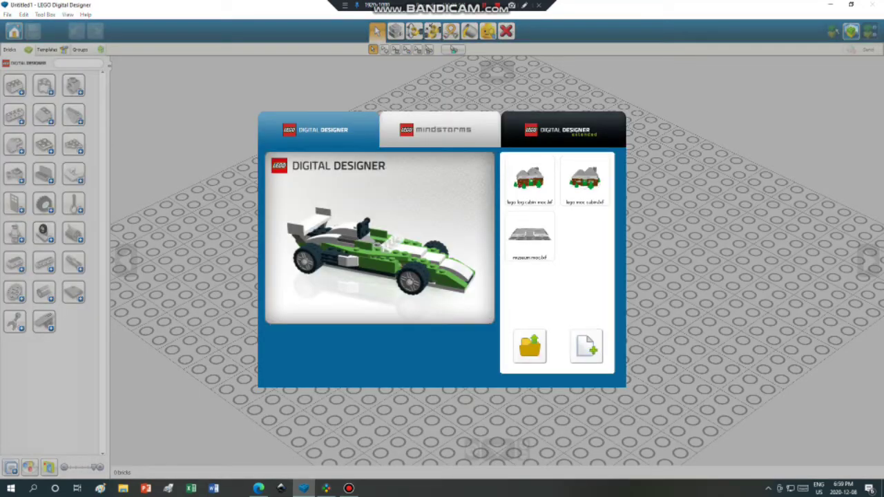
click(589, 349)
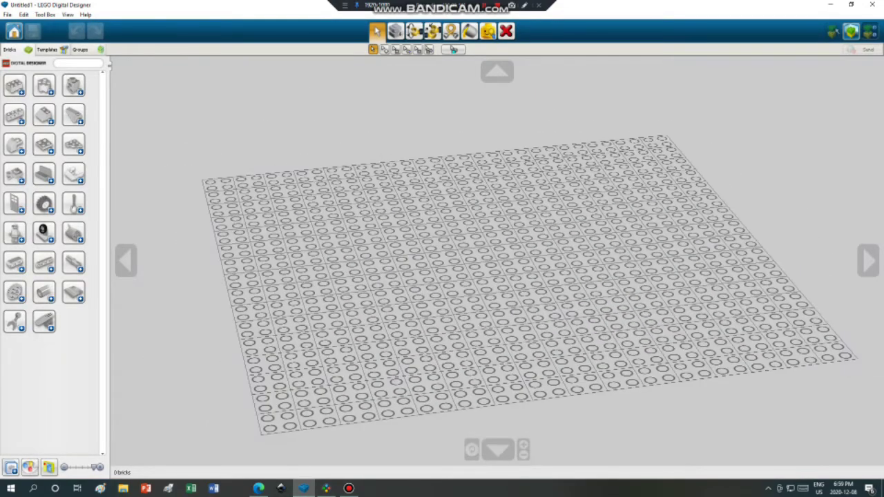
Find a grey 1x4 brick in the basic brick category and place it on the baseplate.
click(14, 85)
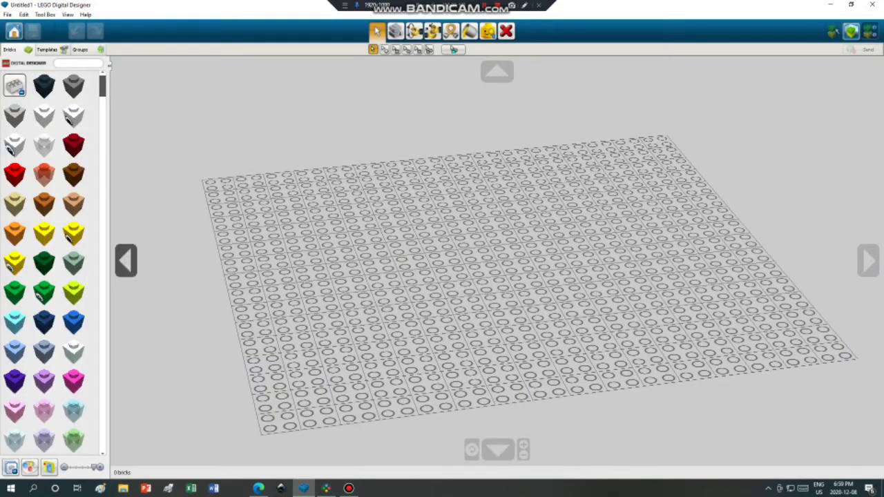
scroll(44, 224, down, 10)
scroll(48, 229, down, 10)
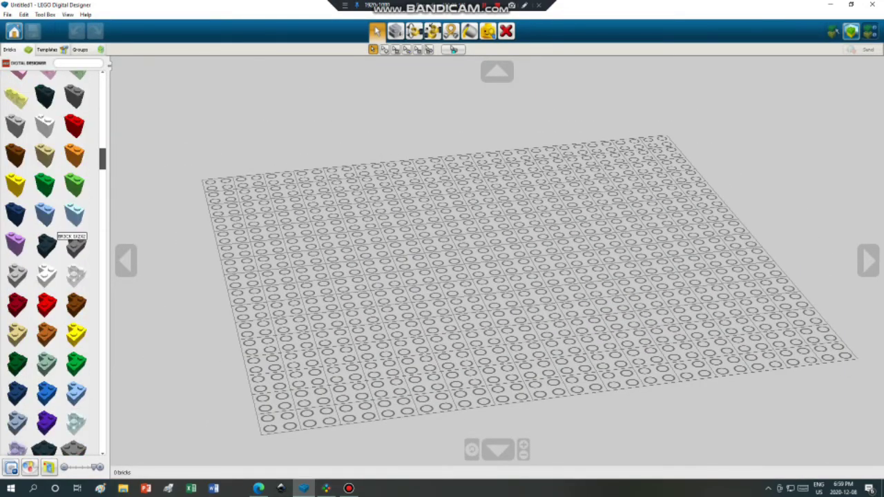
scroll(58, 229, down, 10)
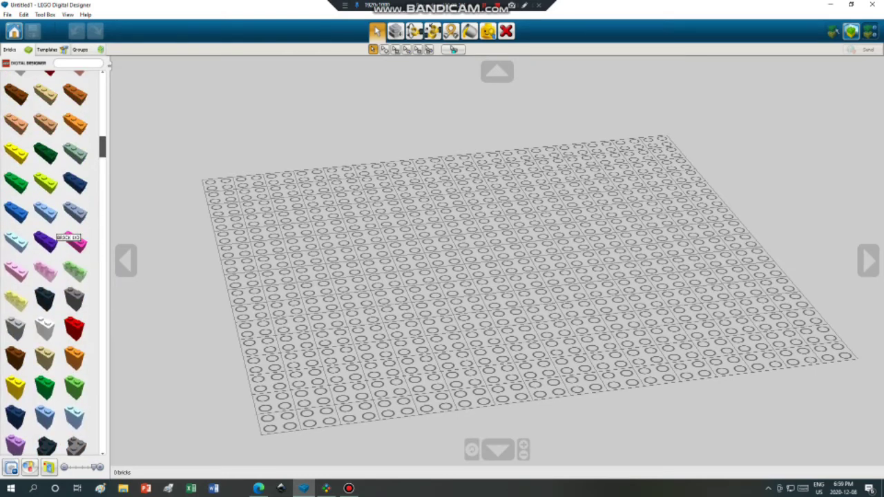
scroll(58, 230, down, 10)
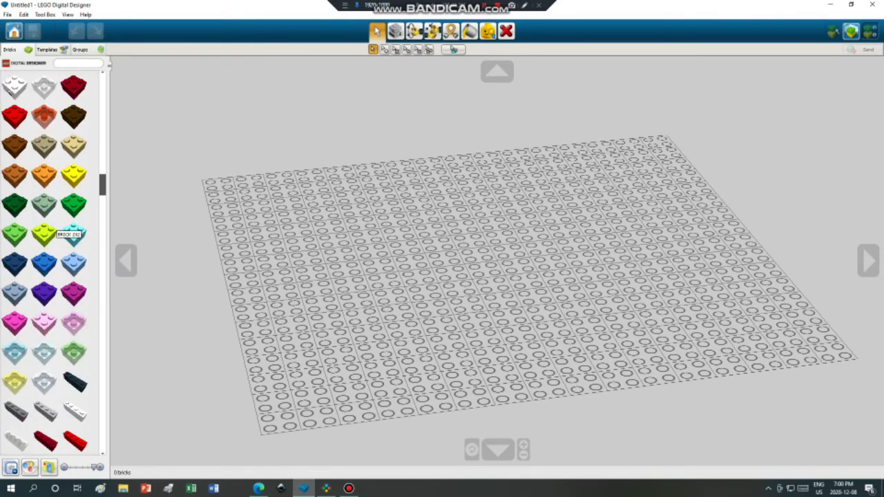
click(45, 264)
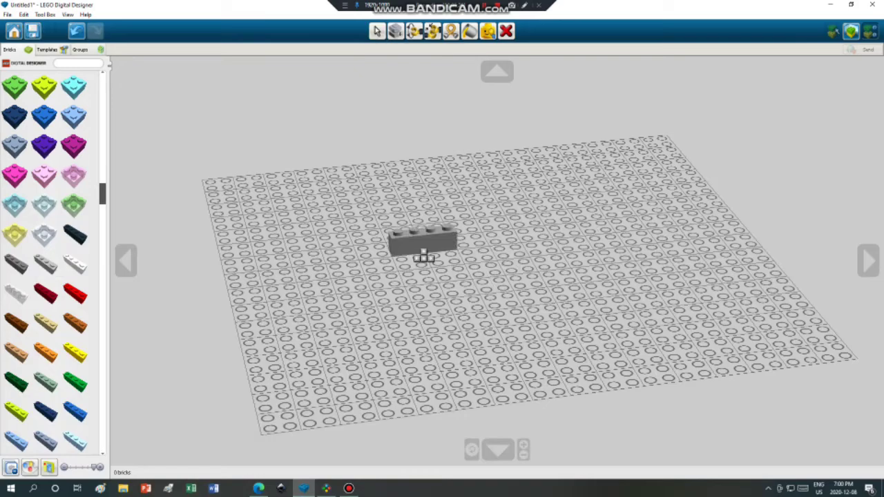
click(343, 246)
click(343, 247)
Clone the 1x4 brick, rotate the copy a quarter turn and attach it at the first brick's end to form an L.
right_drag(342, 247, 375, 293)
scroll(375, 293, down, 2)
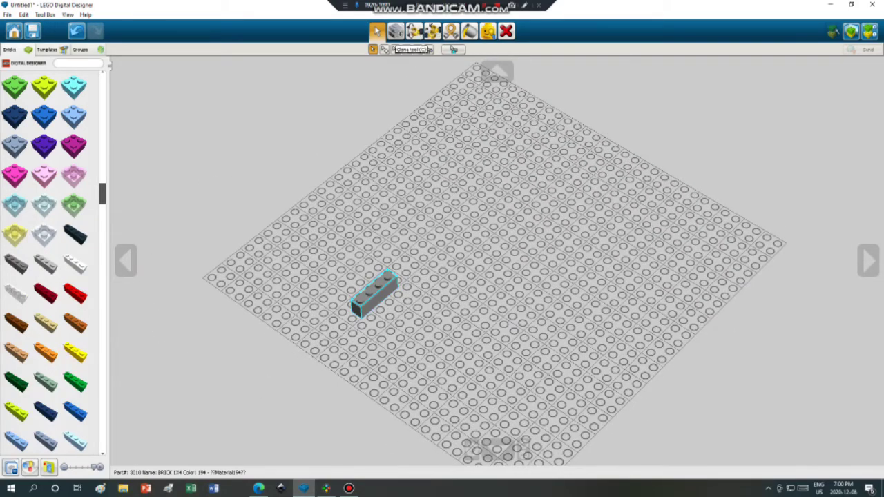
key(c)
click(380, 304)
key(Right)
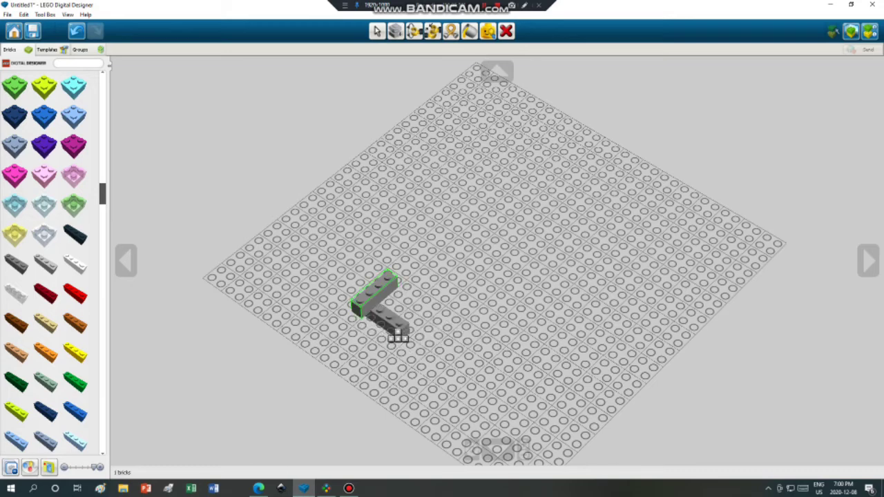
right_drag(405, 341, 436, 362)
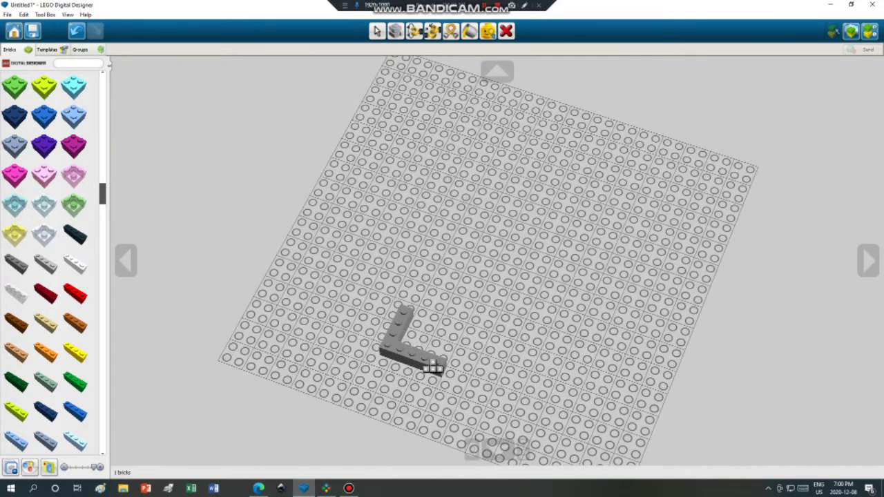
click(434, 368)
Extend the perpendicular row with two more cloned 1x4 bricks placed end to end.
click(423, 360)
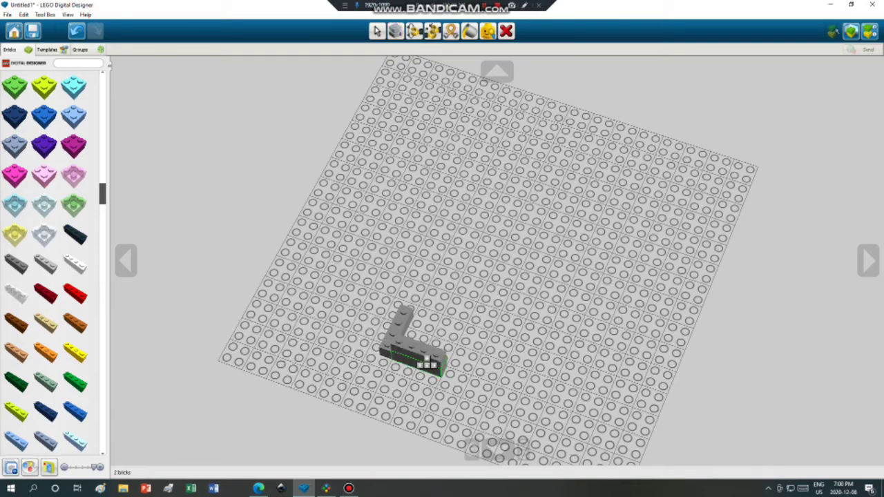
click(480, 380)
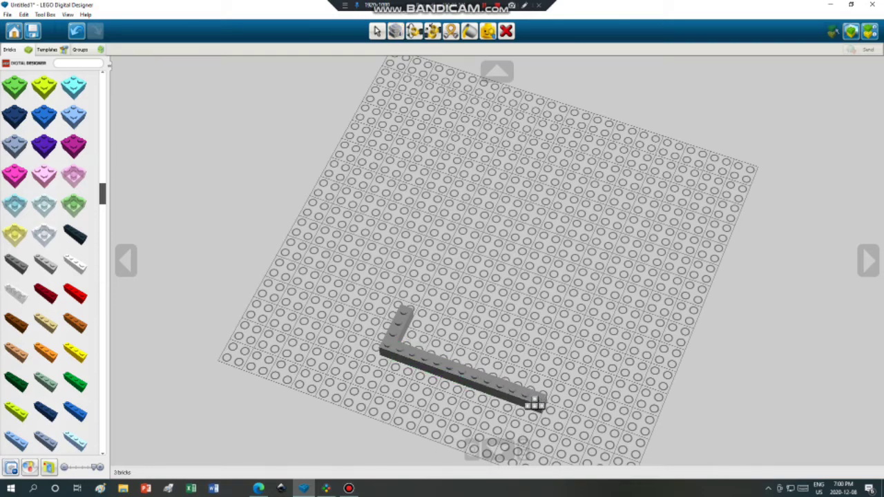
click(532, 401)
right_drag(528, 400, 437, 373)
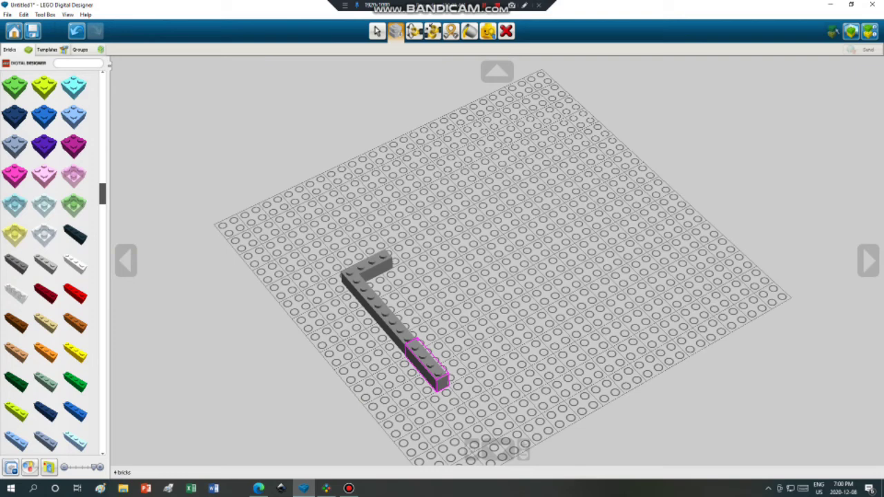
Clone three 1x4 bricks into a second wall row, starting perpendicular at the far end of the long row.
click(449, 386)
click(478, 396)
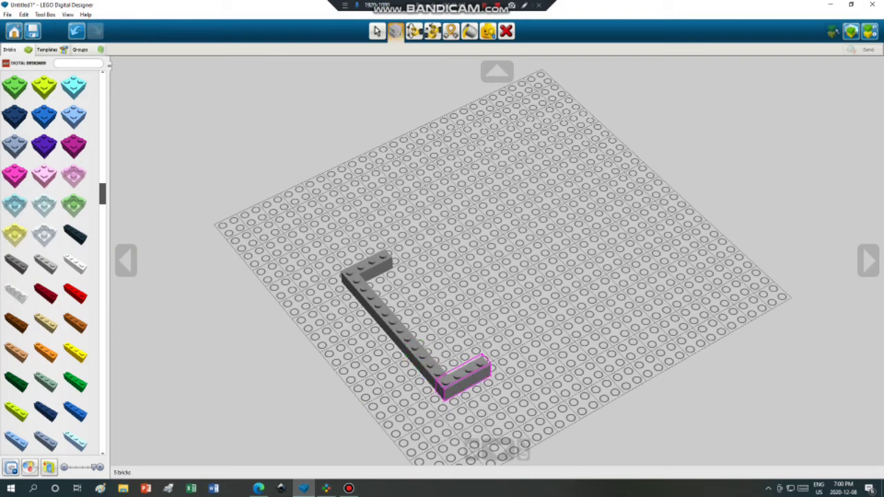
click(476, 385)
click(525, 362)
click(521, 354)
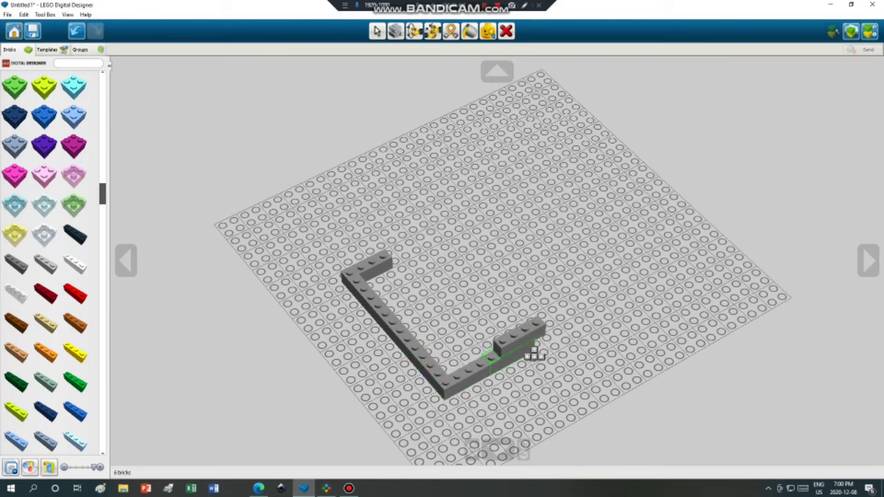
click(561, 338)
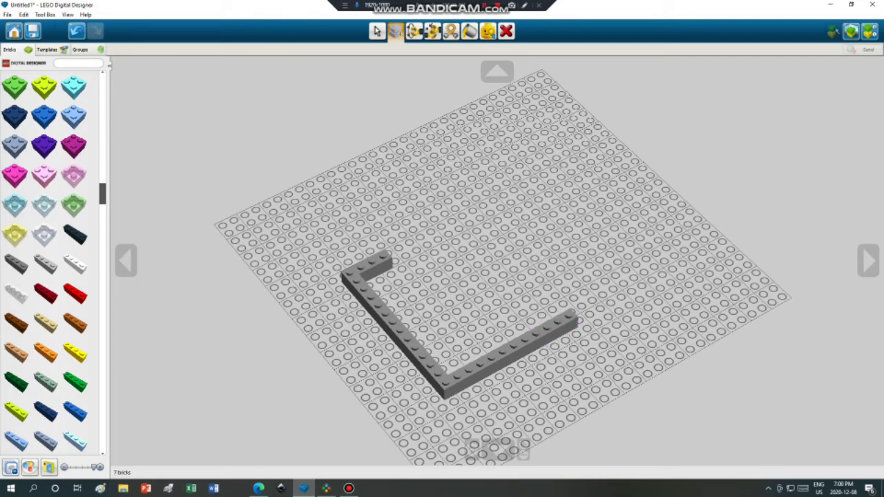
Collapse the basic brick category to return to the overview of part categories.
scroll(40, 114, up, 20)
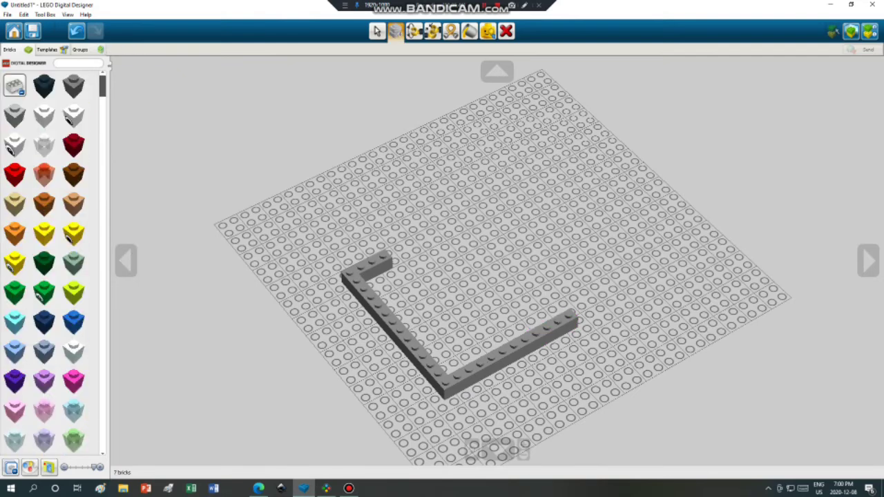
click(14, 86)
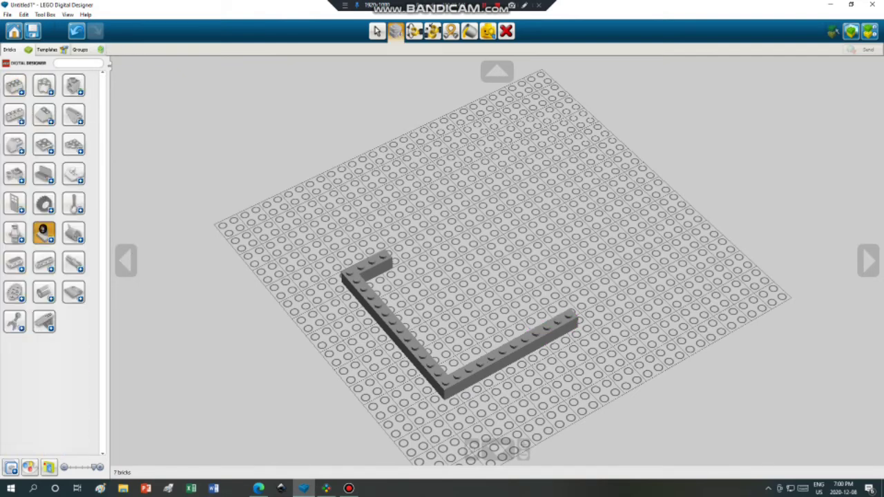
Add a black flexible hose from the vehicle parts and place it on the baseplate inside the U-shaped brick wall.
click(44, 234)
scroll(59, 242, down, 2)
scroll(63, 240, up, 2)
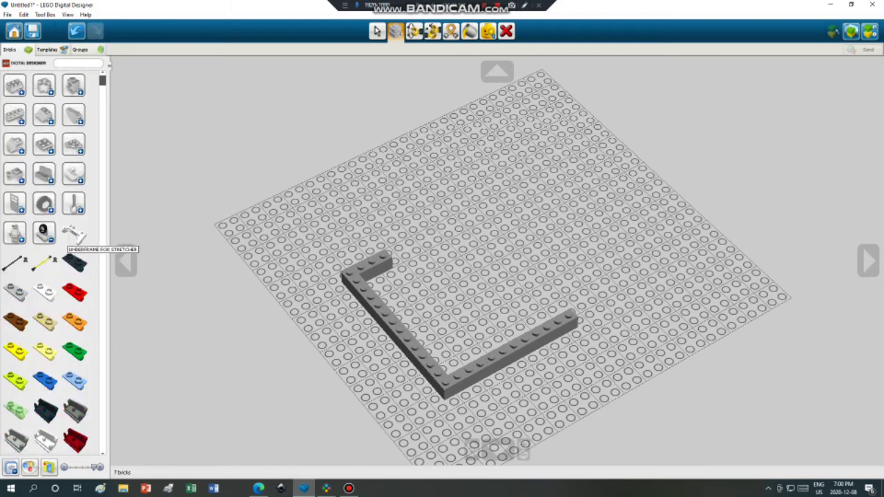
click(44, 234)
click(73, 233)
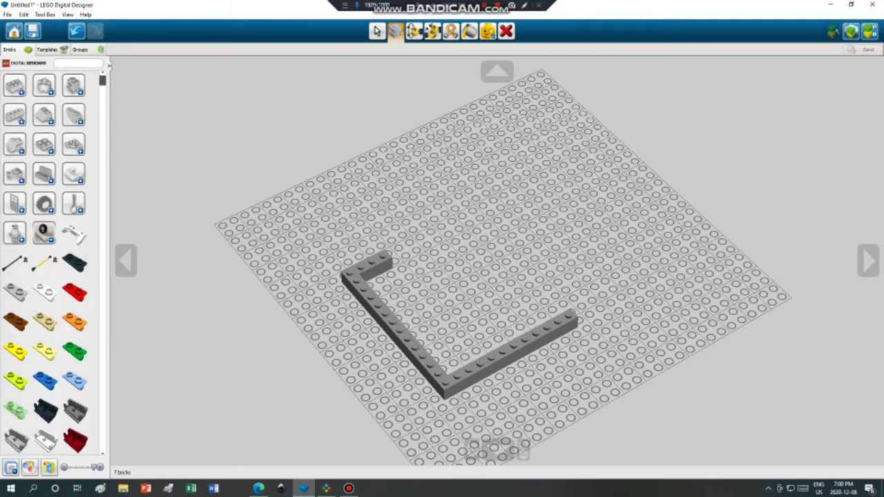
click(16, 262)
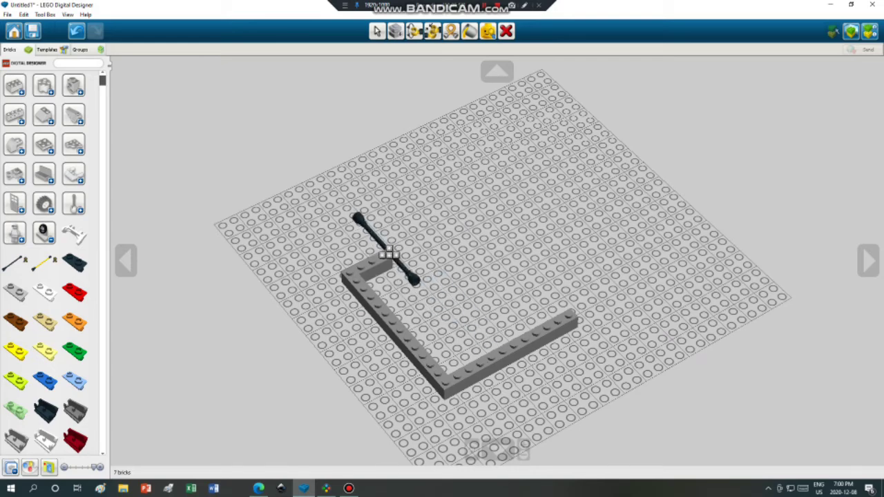
click(401, 256)
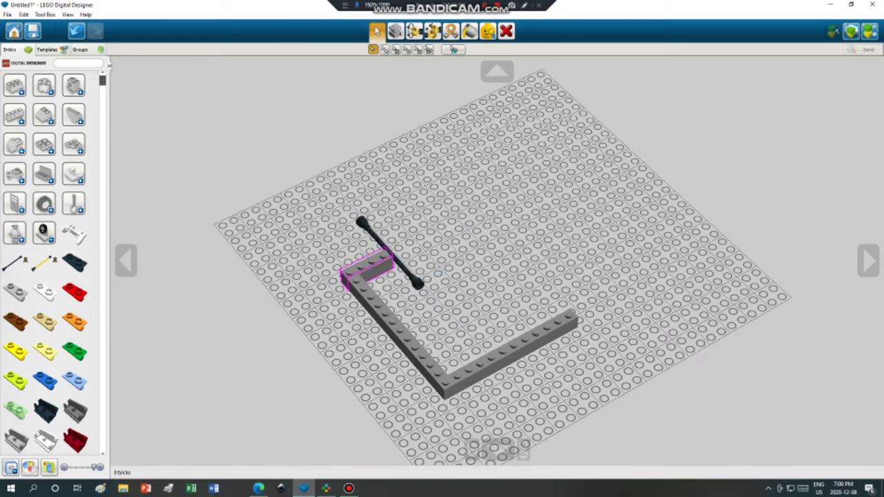
click(407, 273)
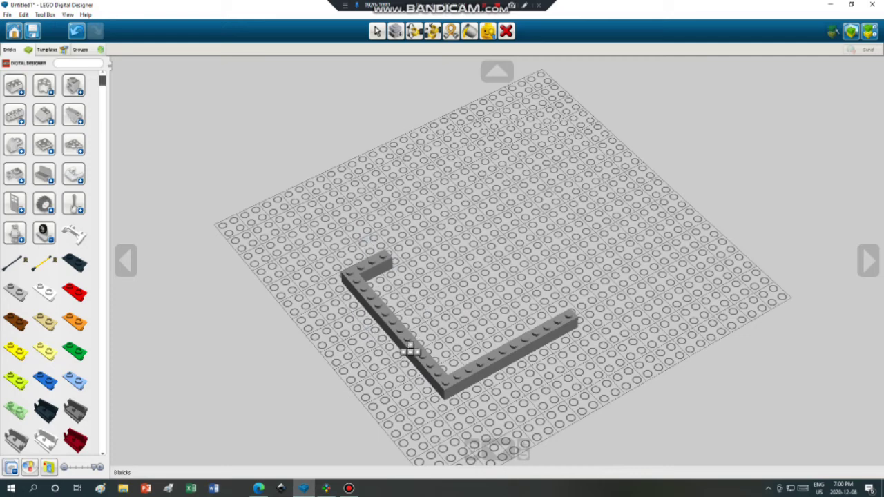
drag(409, 350, 456, 339)
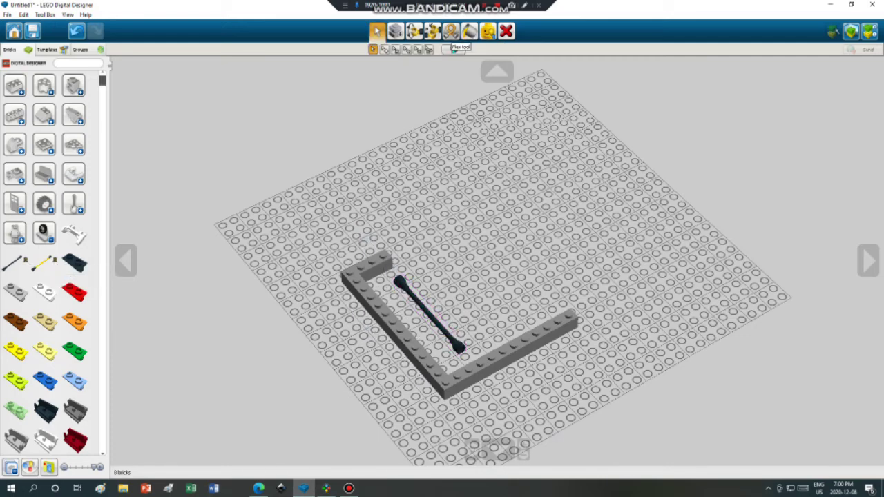
Bend the black hose with the Flex tool, attaching one end to the wall's corner stud and the other to a stud along the middle row.
click(451, 31)
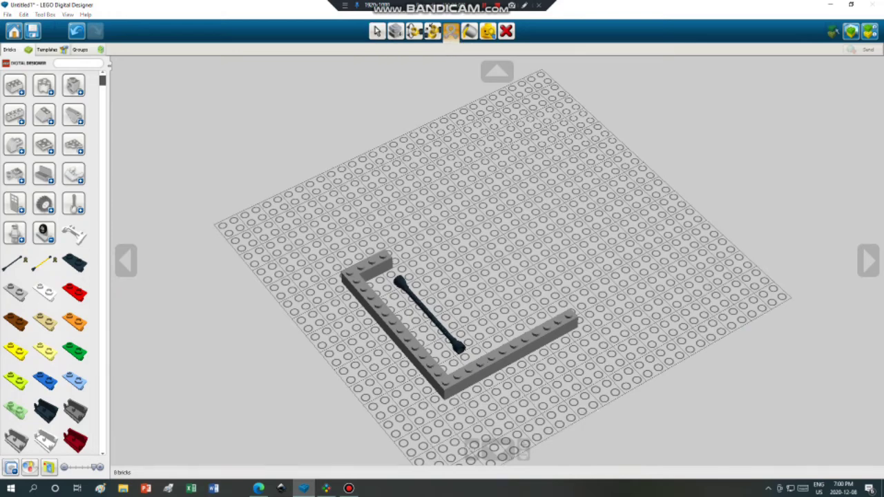
drag(400, 282, 380, 251)
drag(451, 305, 486, 353)
drag(422, 280, 379, 282)
drag(426, 233, 350, 271)
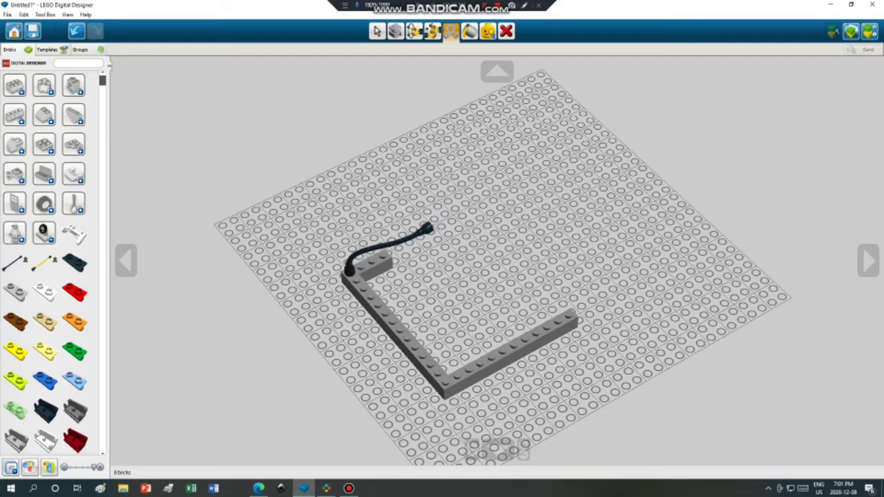
drag(426, 230, 387, 298)
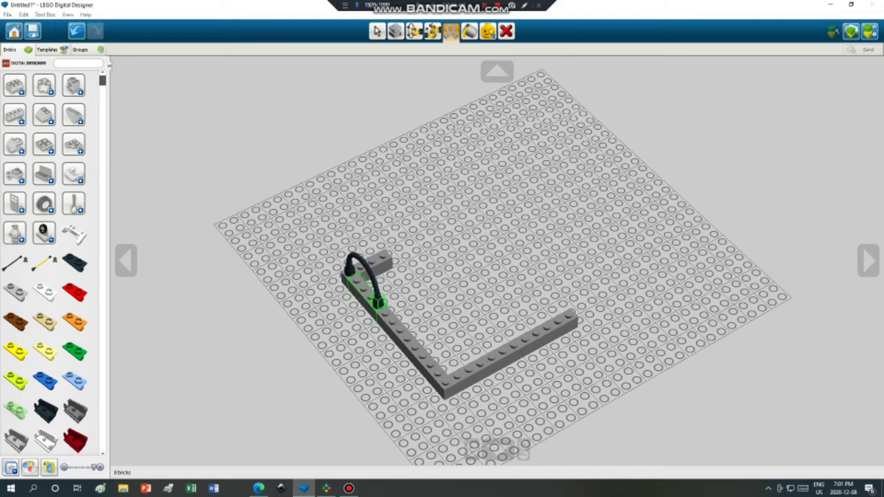
drag(359, 307, 371, 305)
right_drag(377, 305, 318, 286)
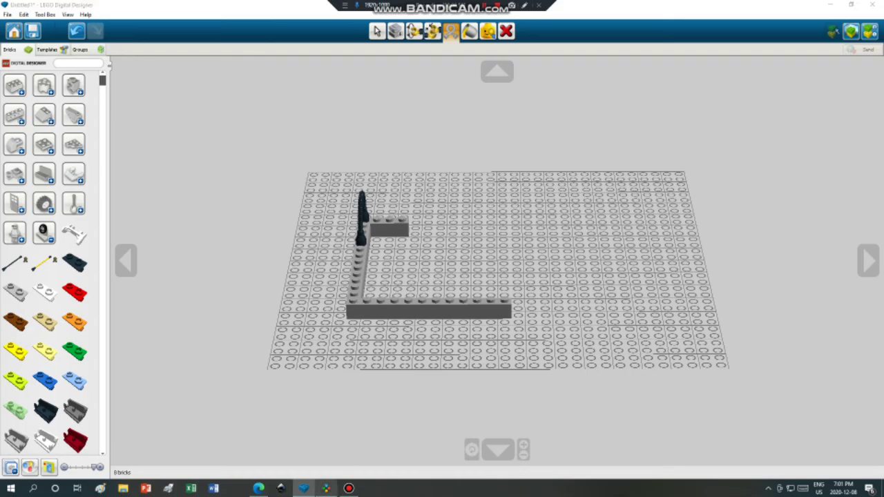
Switch to Studio and delete the lower part of the log cabin's white roof with a selection box seen from the front.
click(326, 489)
right_drag(454, 337, 733, 290)
right_drag(442, 276, 456, 301)
drag(303, 203, 581, 289)
right_drag(580, 289, 581, 273)
key(Escape)
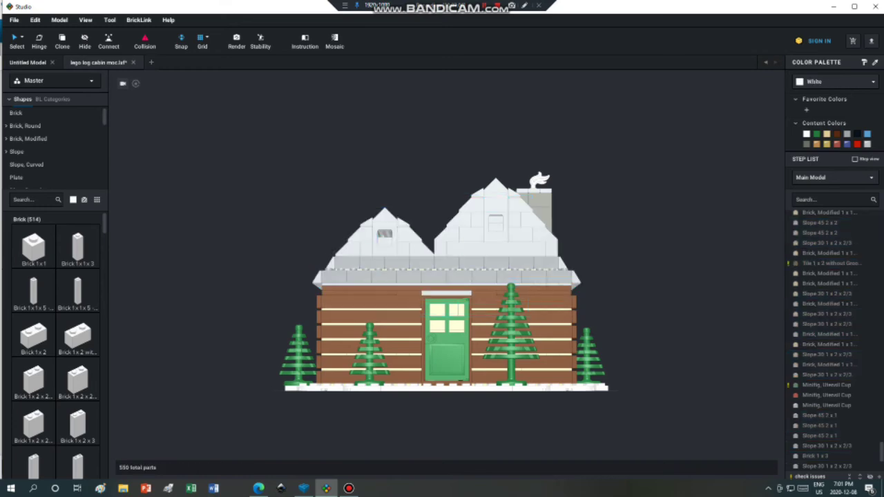
drag(308, 231, 575, 279)
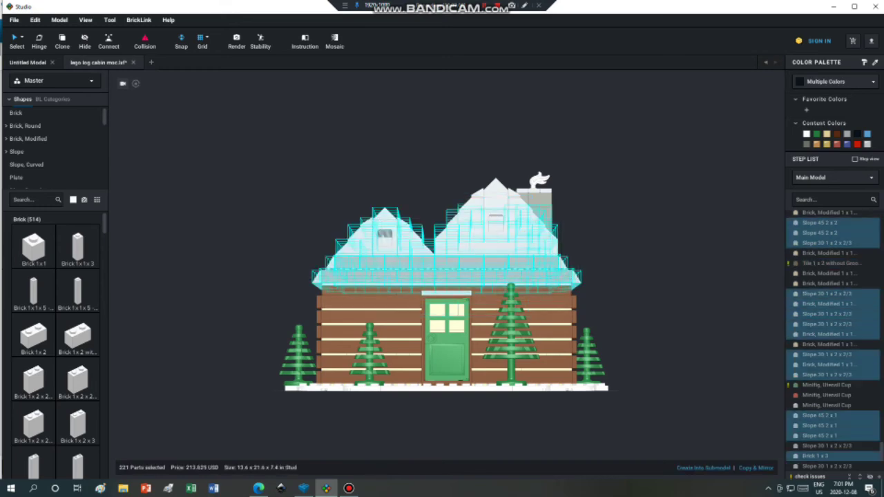
key(Delete)
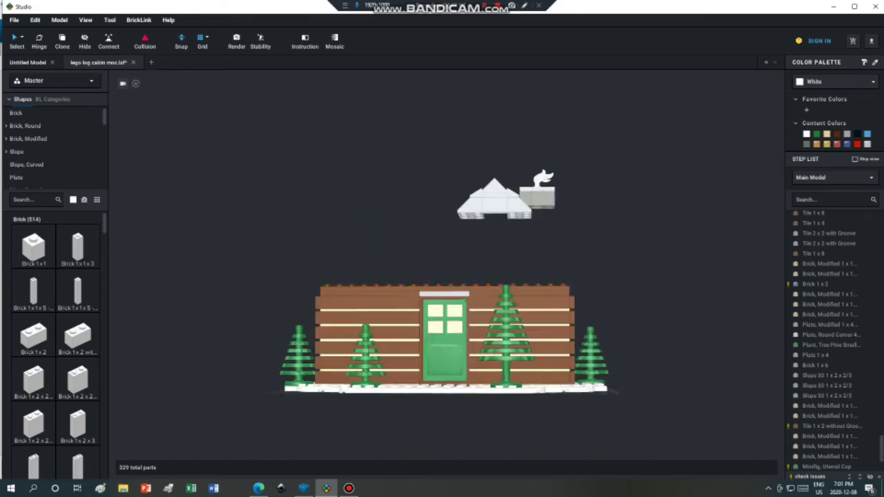
Delete the remaining floating roof peak and the chimney with its smoke above the cabin.
right_drag(346, 208, 387, 235)
drag(382, 162, 620, 209)
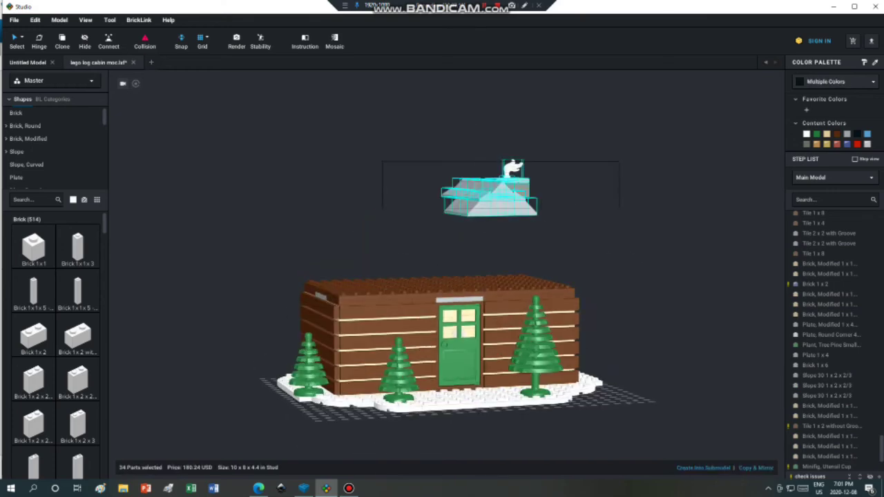
key(Delete)
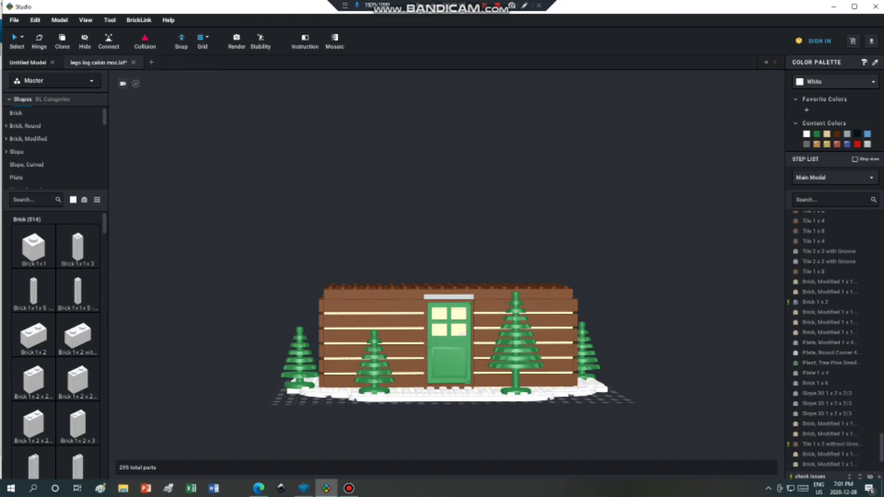
Delete the brown plates covering the top of the cabin walls to open up the interior.
drag(494, 270, 574, 285)
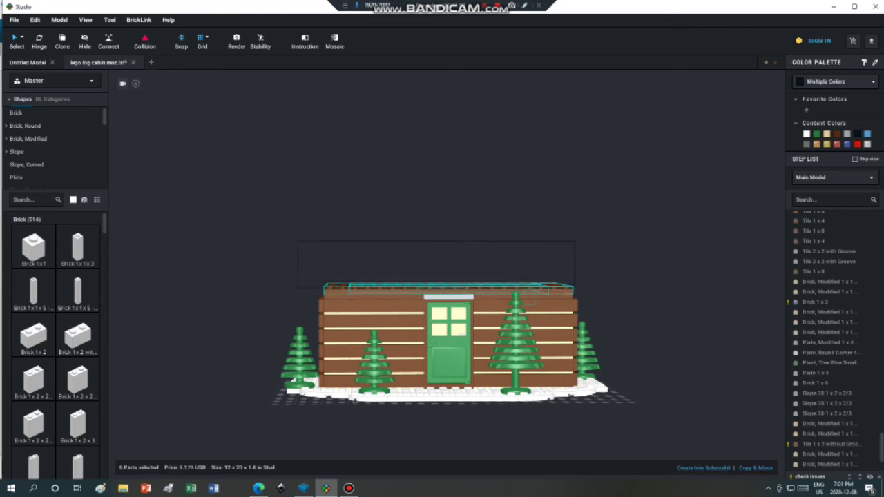
key(Delete)
right_drag(497, 208, 579, 292)
click(489, 179)
key(Delete)
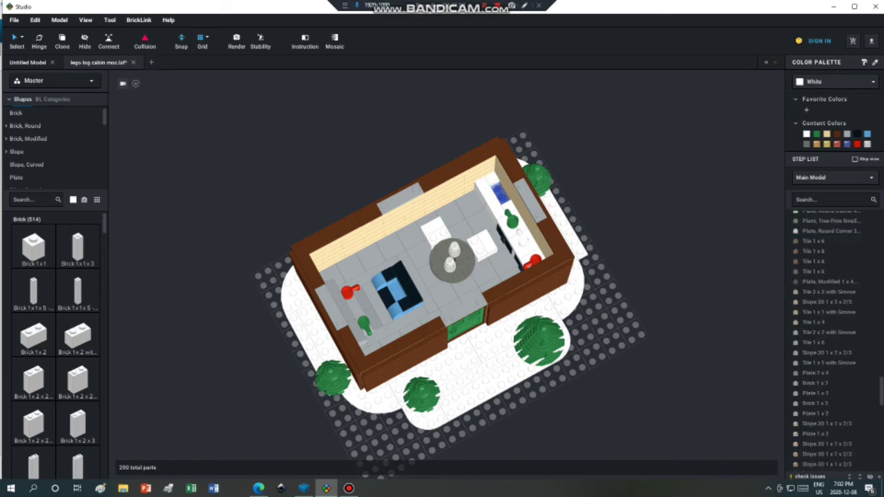
Examine the opened cabin's furnished interior and outer walls from several angles and distances.
right_drag(490, 179, 588, 135)
right_drag(483, 291, 581, 353)
scroll(470, 187, up, 2)
right_drag(484, 332, 619, 325)
right_drag(483, 276, 398, 196)
right_drag(397, 266, 536, 242)
scroll(536, 242, down, 4)
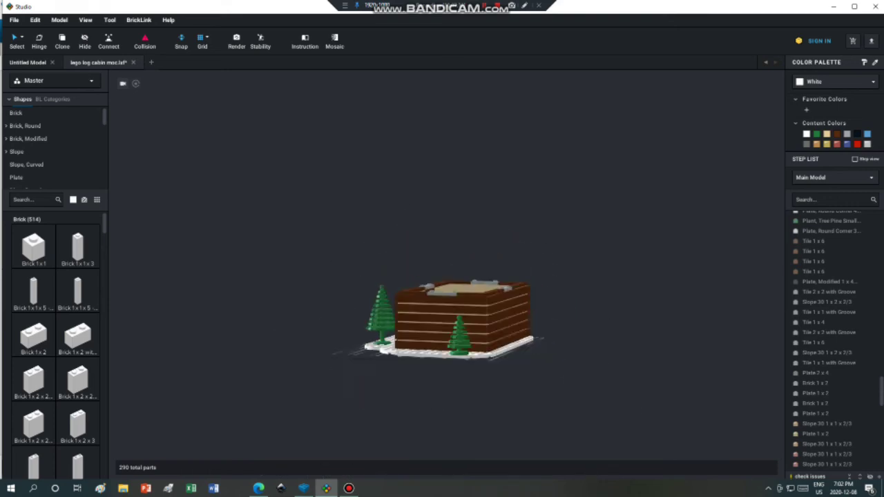
scroll(442, 290, up, 5)
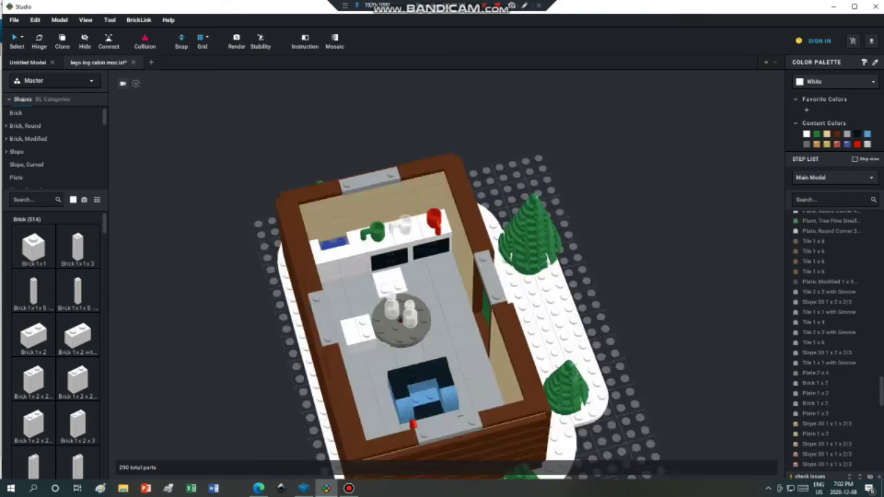